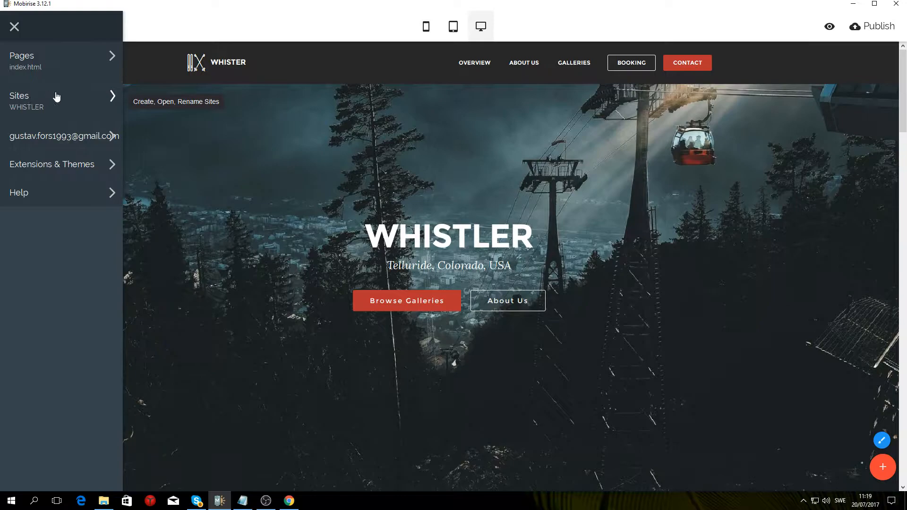
- Create a new site named Tutorial using the Mobirise 3 theme
left_click(191, 84)
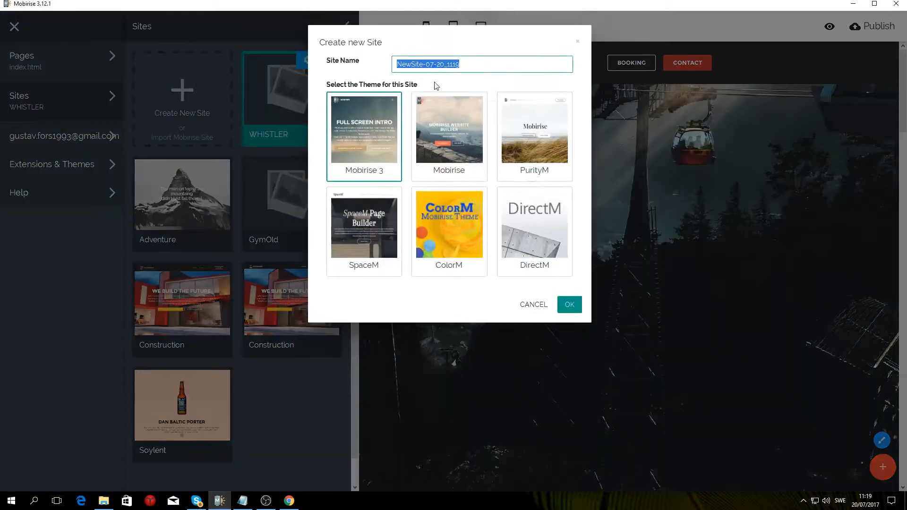
type("Tutorial")
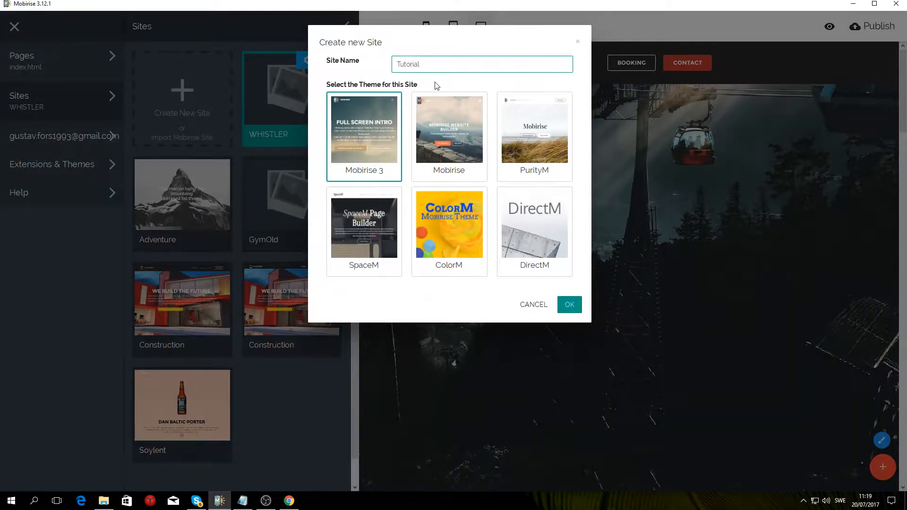
left_click(380, 132)
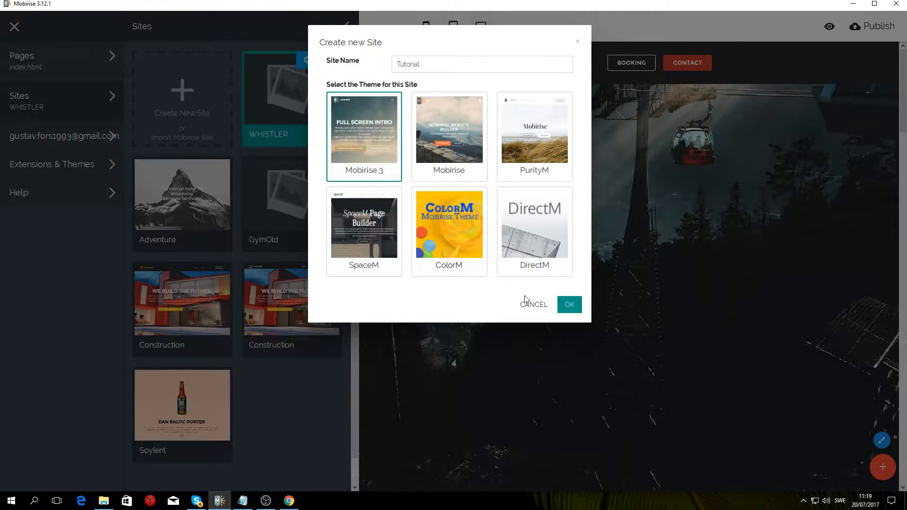
left_click(570, 305)
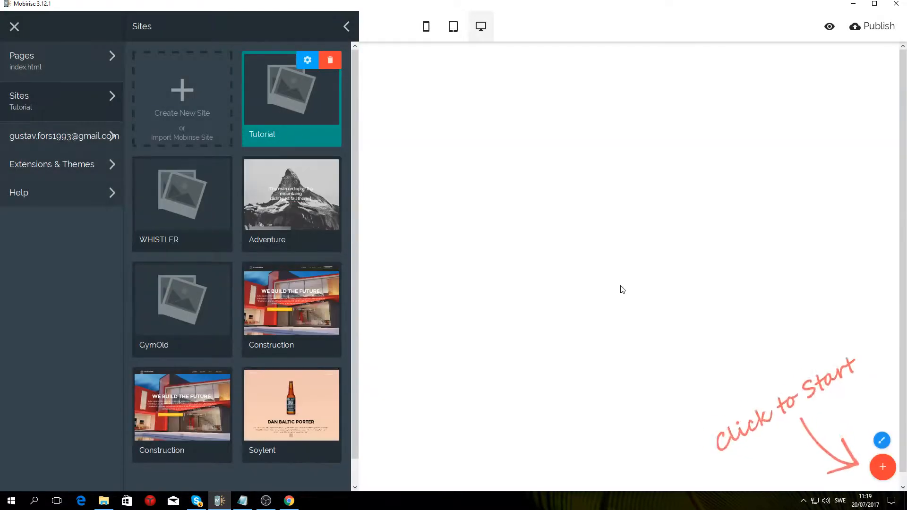
- Add a Full Screen Intro block to the empty index.html page of the new site
left_click(622, 289)
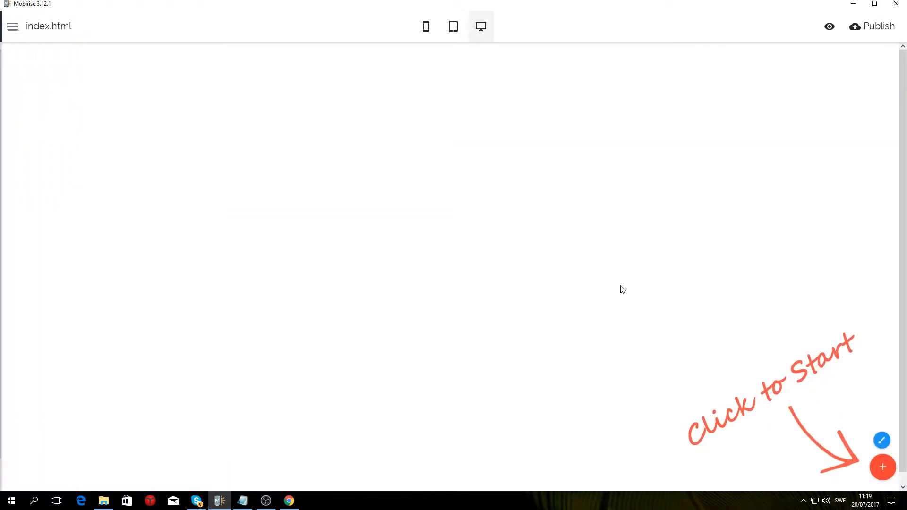
left_click(882, 468)
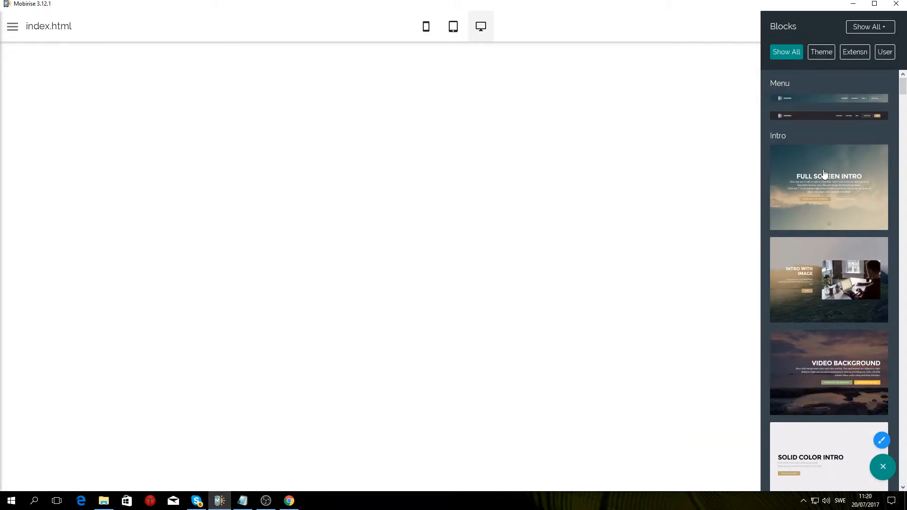
left_click_drag(824, 174, 677, 161)
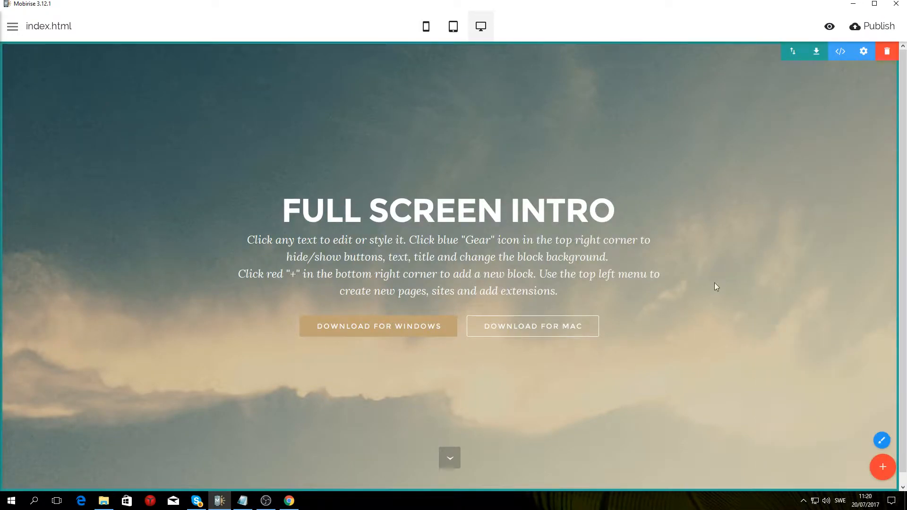
- Replace the intro block's background image with 1.jpg from the Matterhorn folder on the computer
left_click(864, 53)
left_click(835, 196)
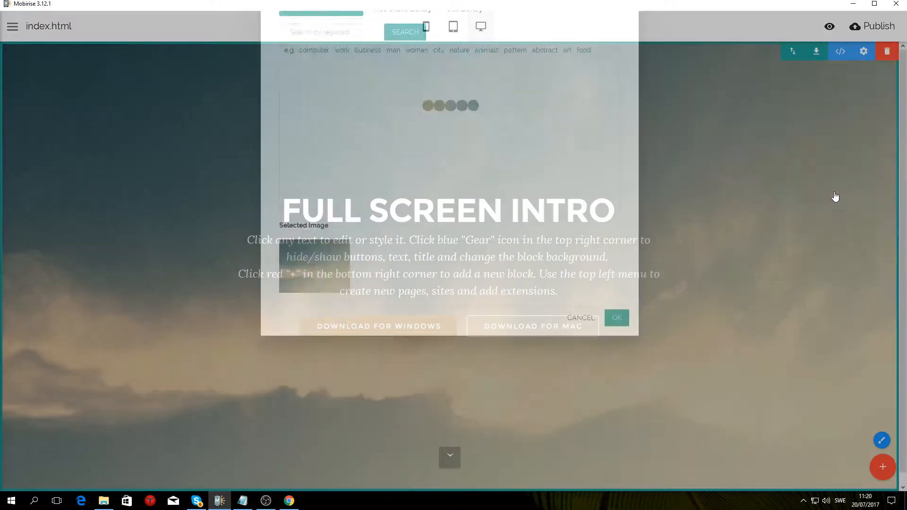
left_click(312, 66)
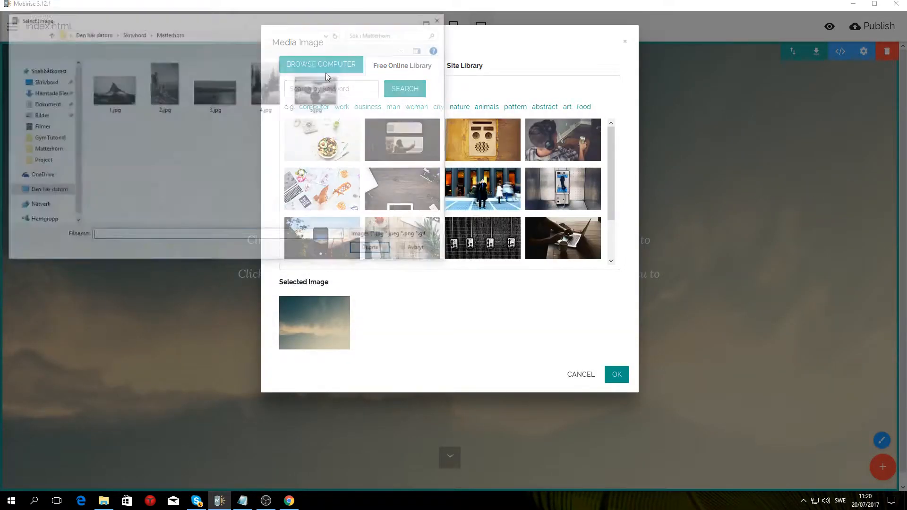
left_click(120, 94)
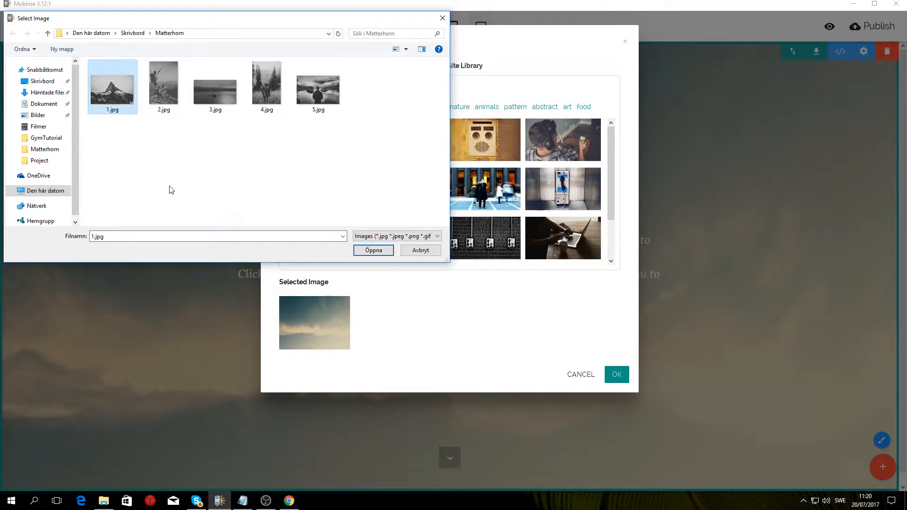
left_click(373, 250)
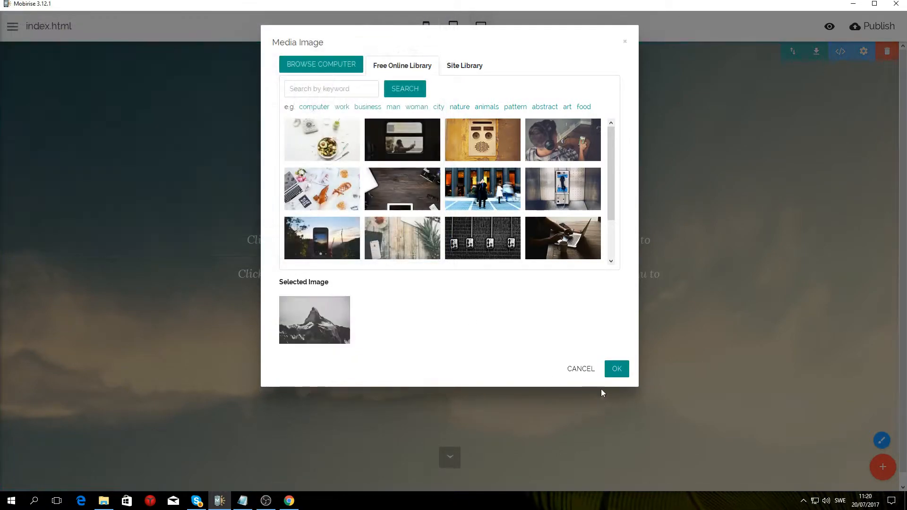
left_click(616, 374)
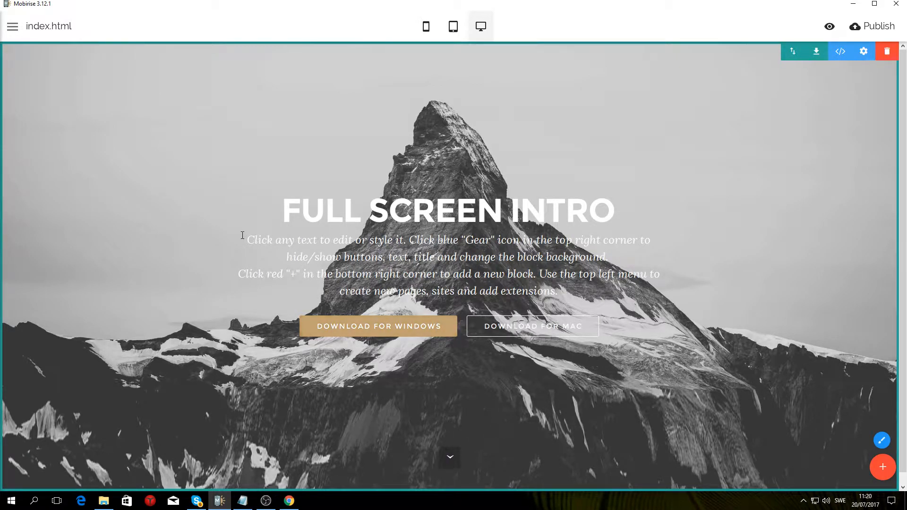
- Hide the arrow, buttons and text of the intro block, leaving only its title shown
left_click_drag(245, 237, 660, 277)
left_click(646, 310)
left_click(865, 52)
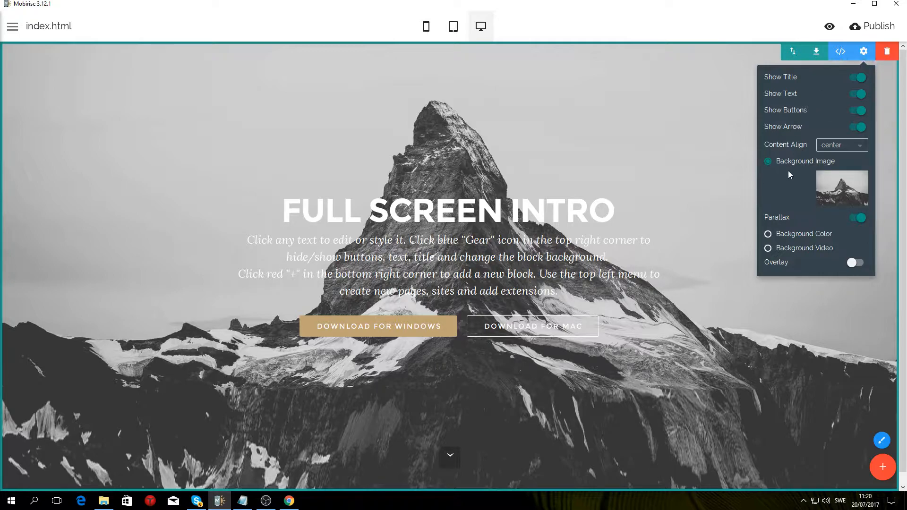
left_click(852, 131)
left_click(853, 114)
left_click(853, 96)
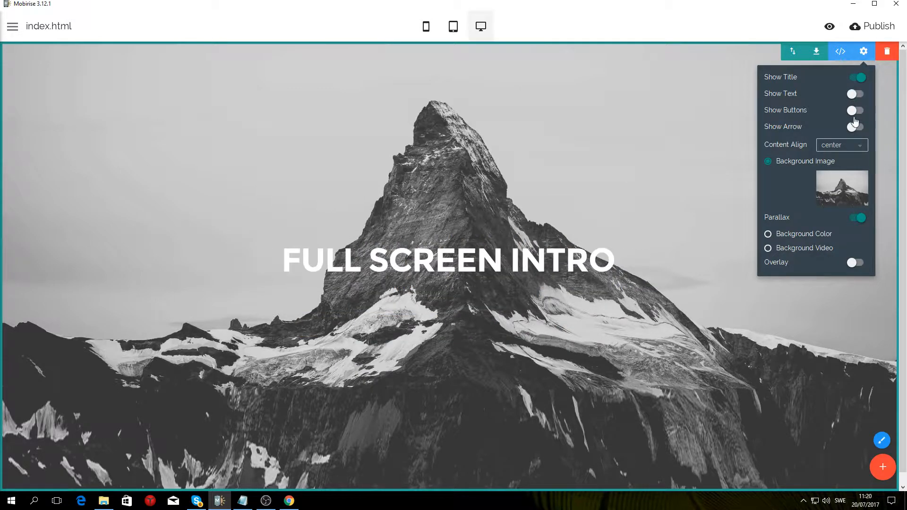
left_click(623, 111)
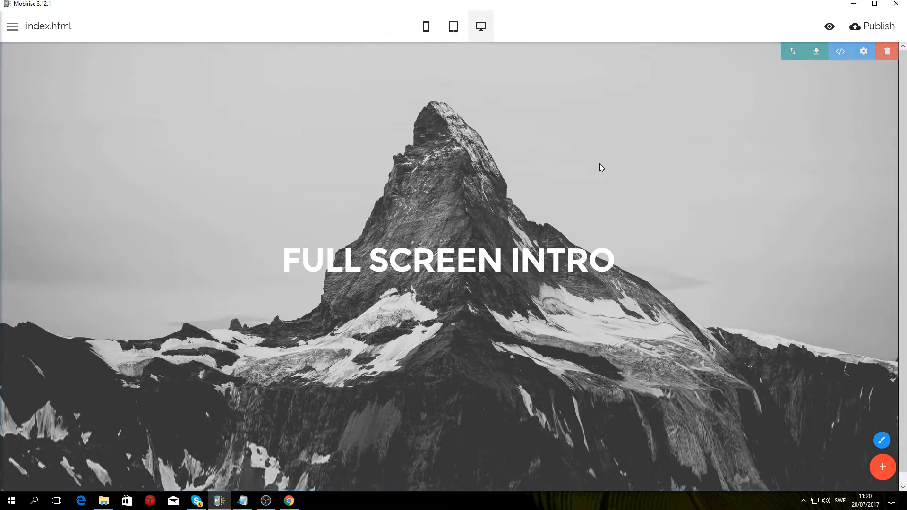
- Replace the intro title with "| The man on top of the mountain didn't just fall there. |"
left_click_drag(611, 259, 250, 255)
type("@")
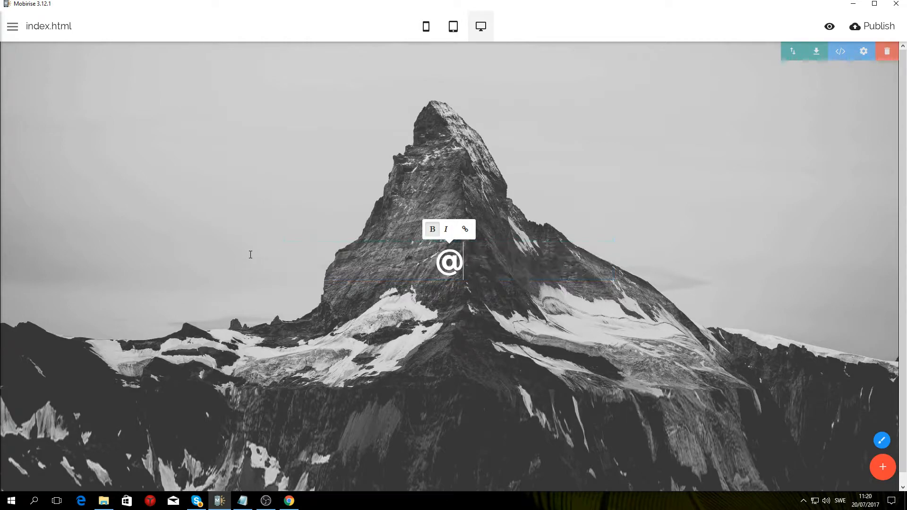
key("BackSpace")
type("| The man on top of the mountain didn't ")
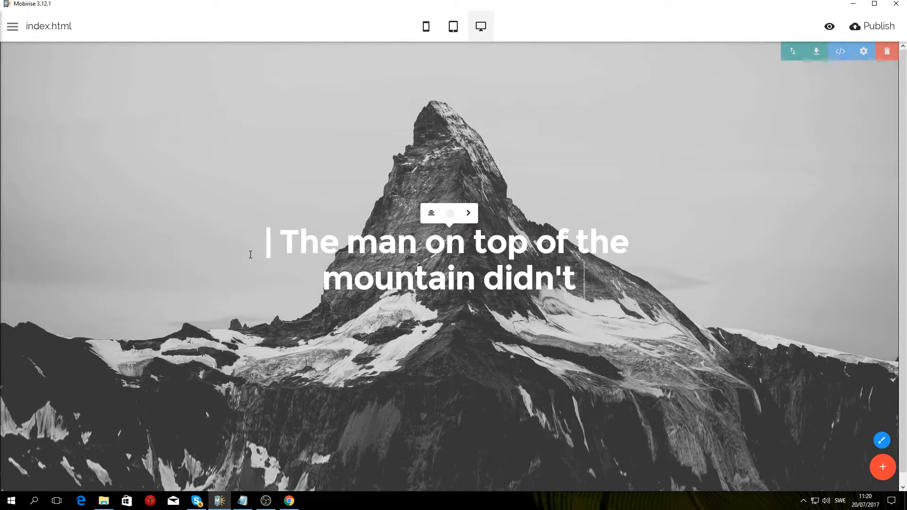
type("just fall there. |")
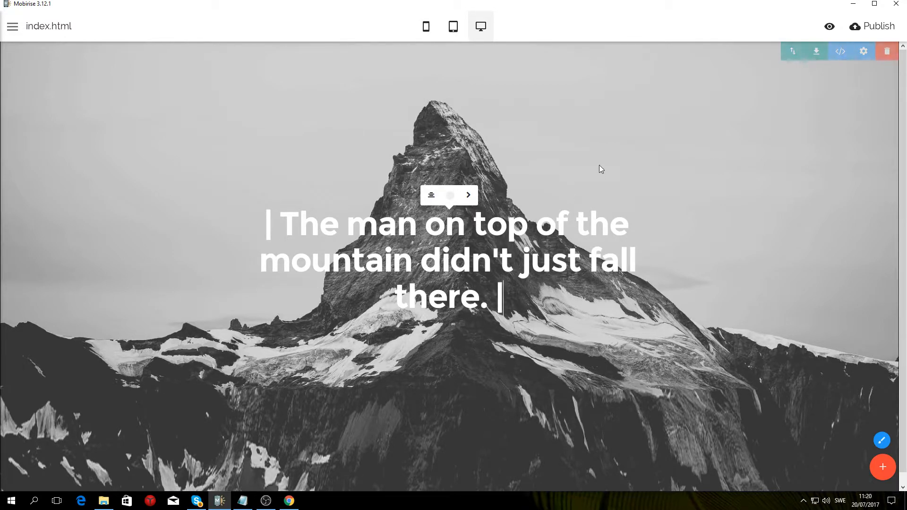
left_click(585, 182)
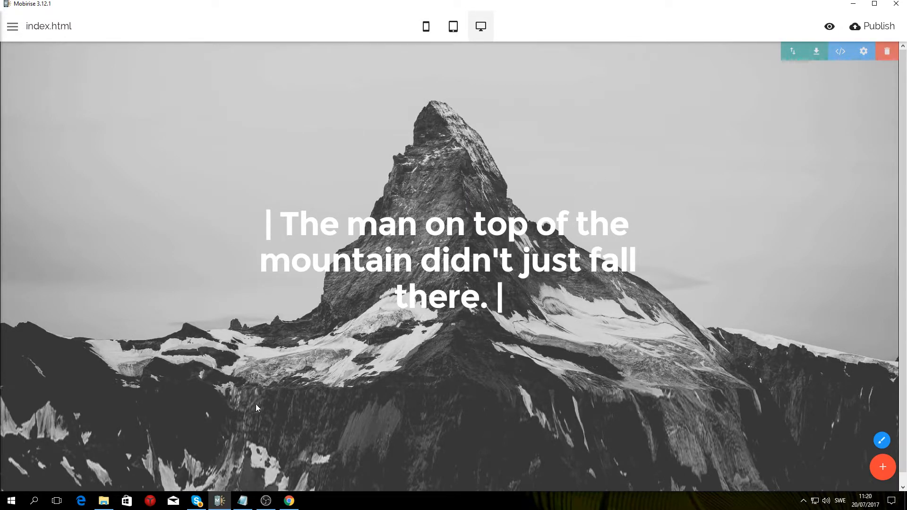
- Compare the intro title with the reference page in Chrome, then examine its font and size options in Mobirise
left_click(289, 501)
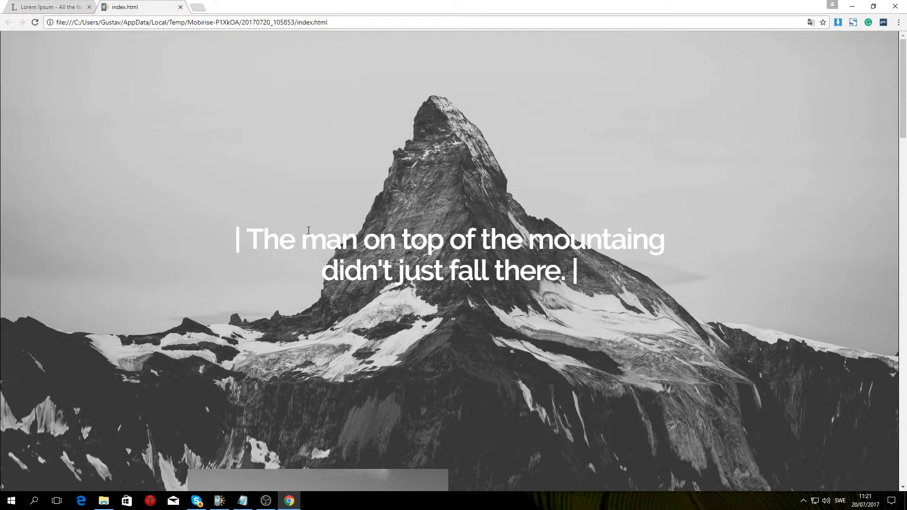
left_click(215, 500)
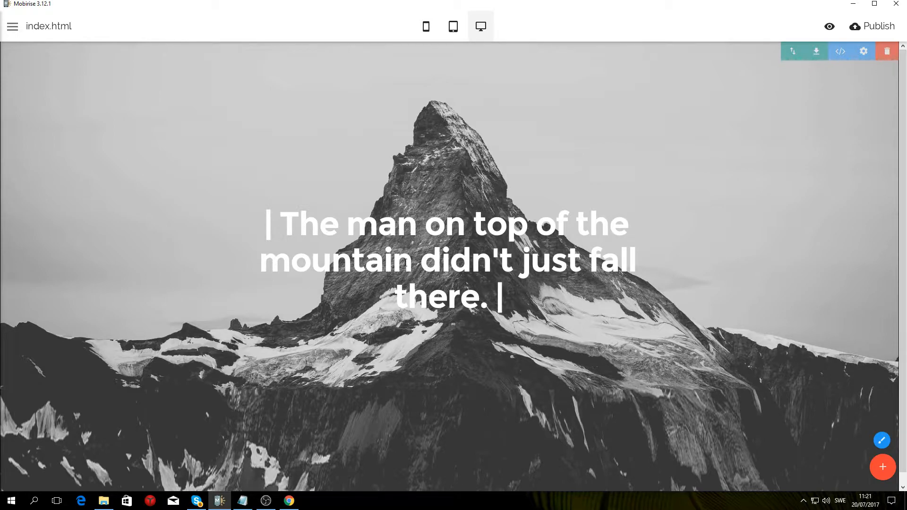
left_click(443, 222)
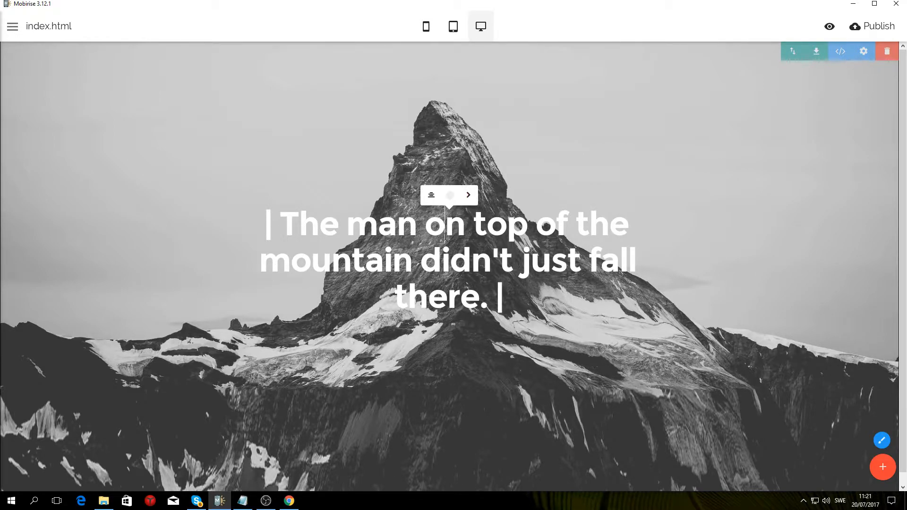
left_click(469, 195)
left_click(445, 198)
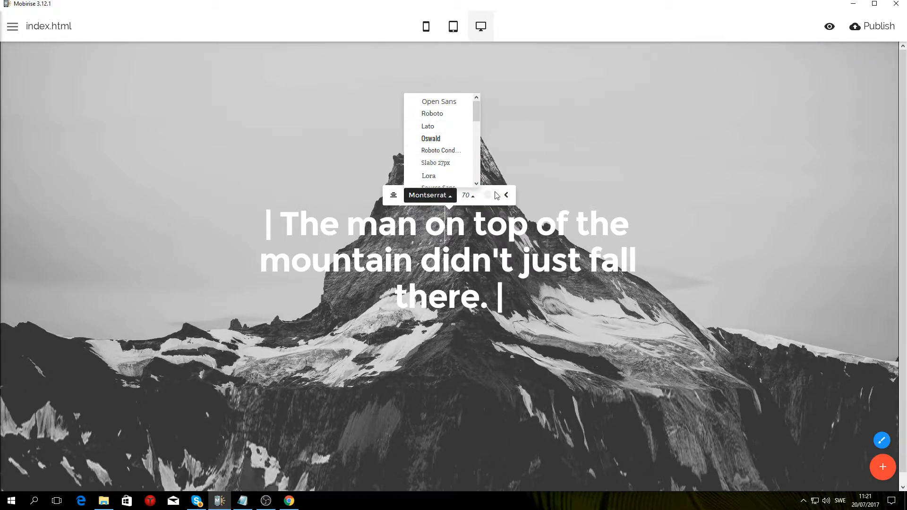
left_click(467, 195)
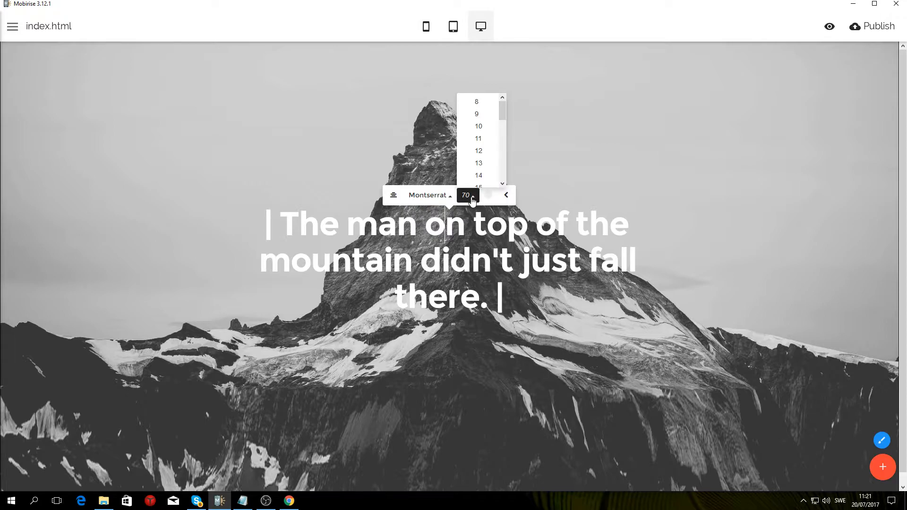
left_click(546, 165)
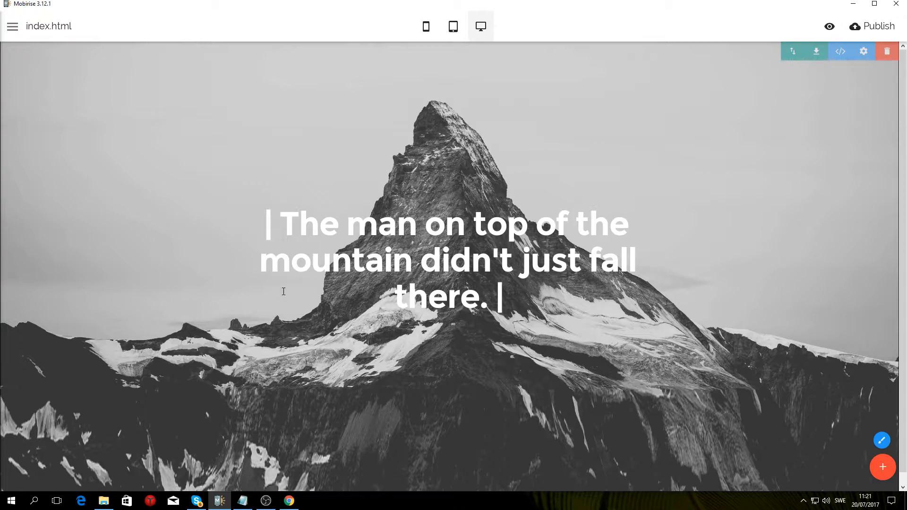
- Set the site-wide title and subtitle fonts to Raleway and turn off Animation on Scroll
left_click(881, 440)
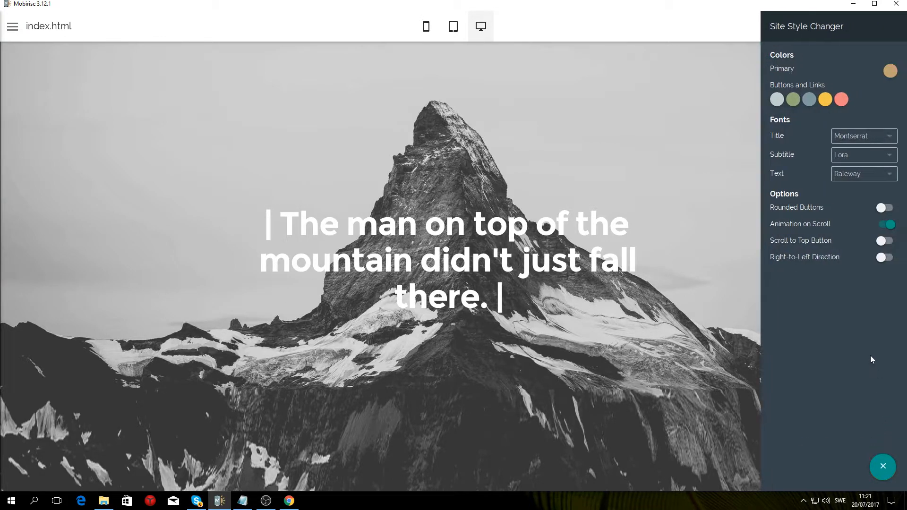
left_click(855, 141)
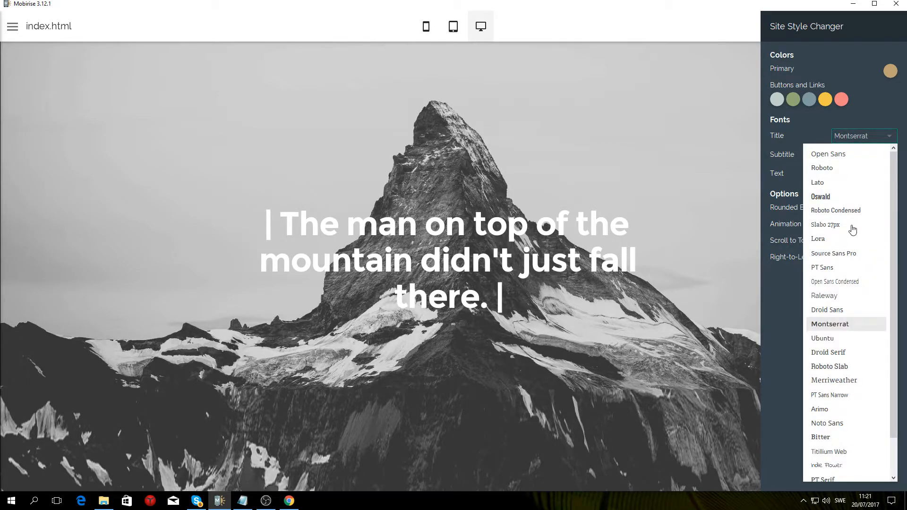
left_click(825, 297)
left_click(855, 155)
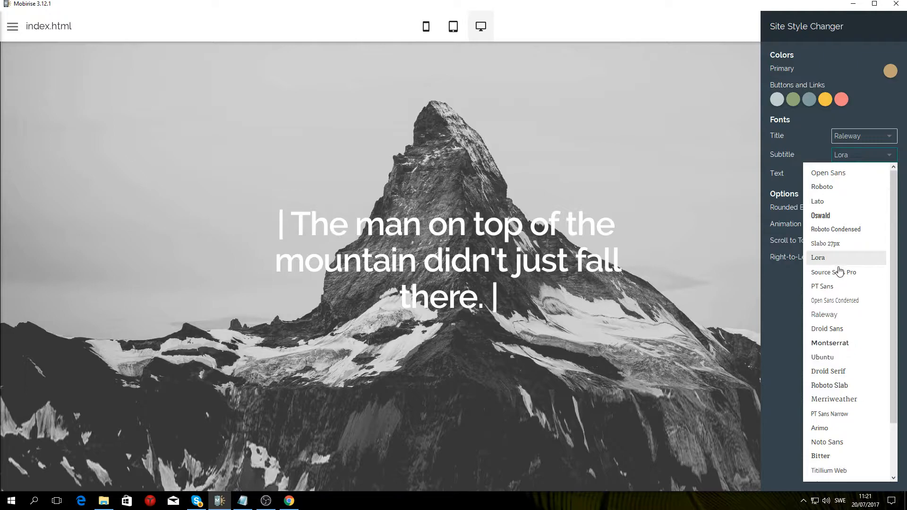
left_click(835, 314)
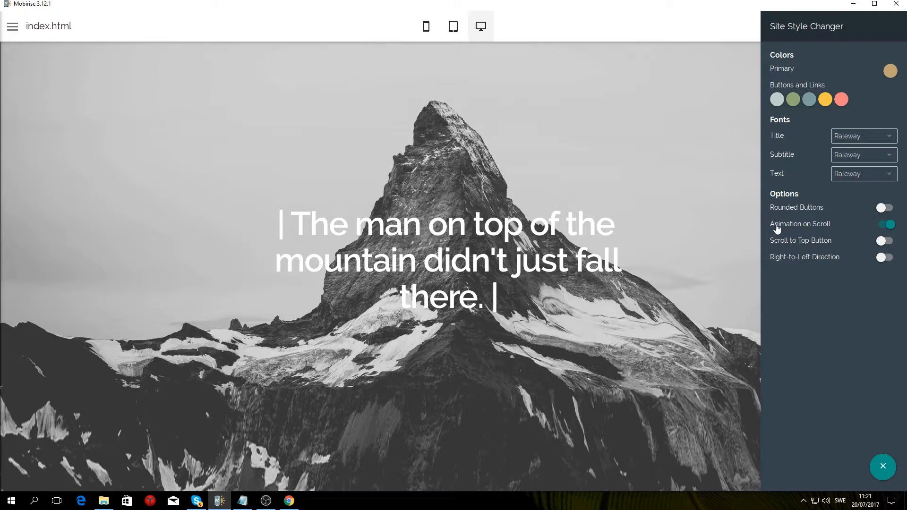
left_click(884, 224)
left_click(710, 280)
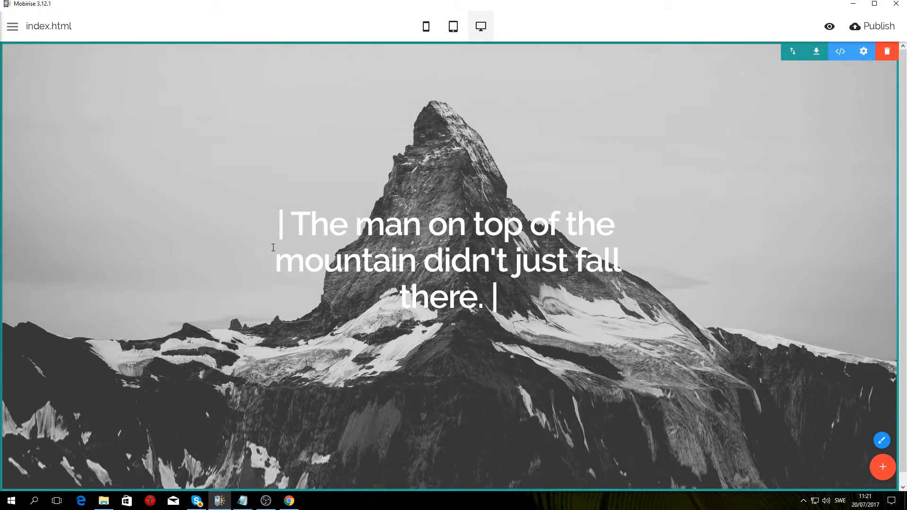
- Set the intro title's font size to 60 and check it against the reference page in Chrome
left_click(405, 224)
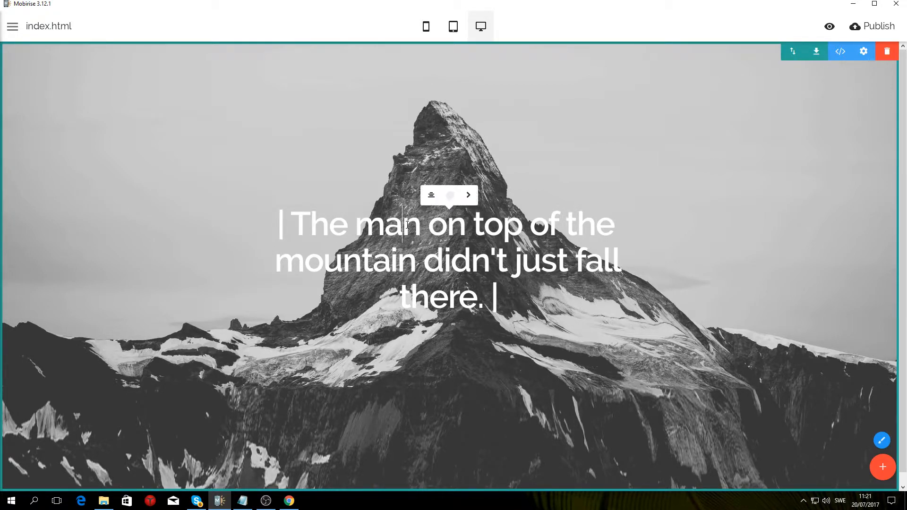
left_click(468, 195)
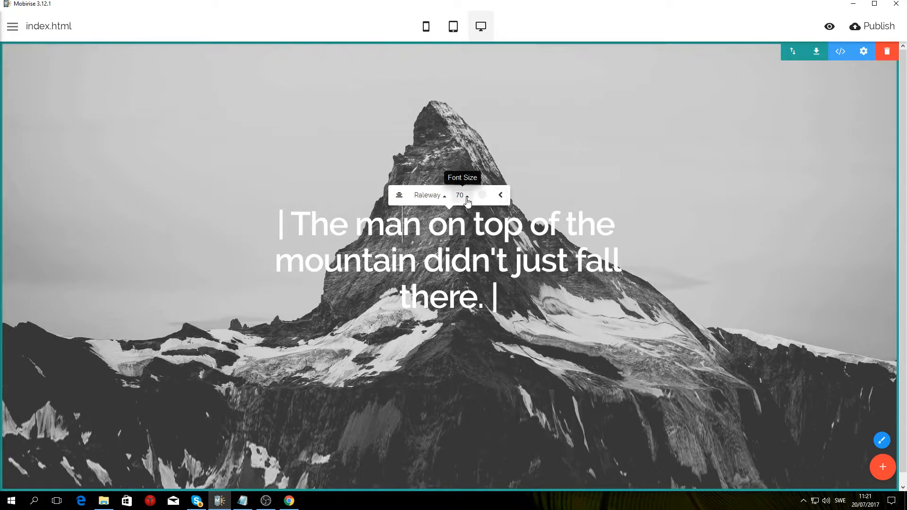
left_click(467, 195)
scroll(479, 160, "down", 8)
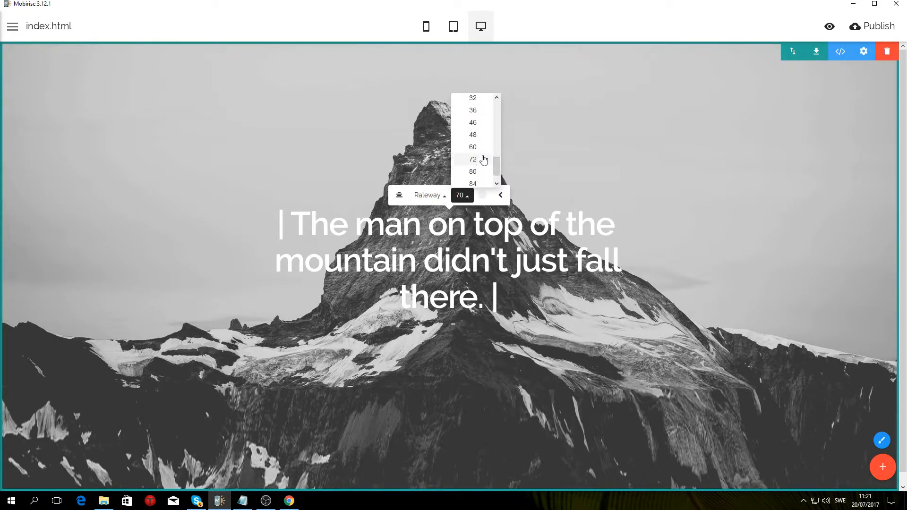
left_click(476, 131)
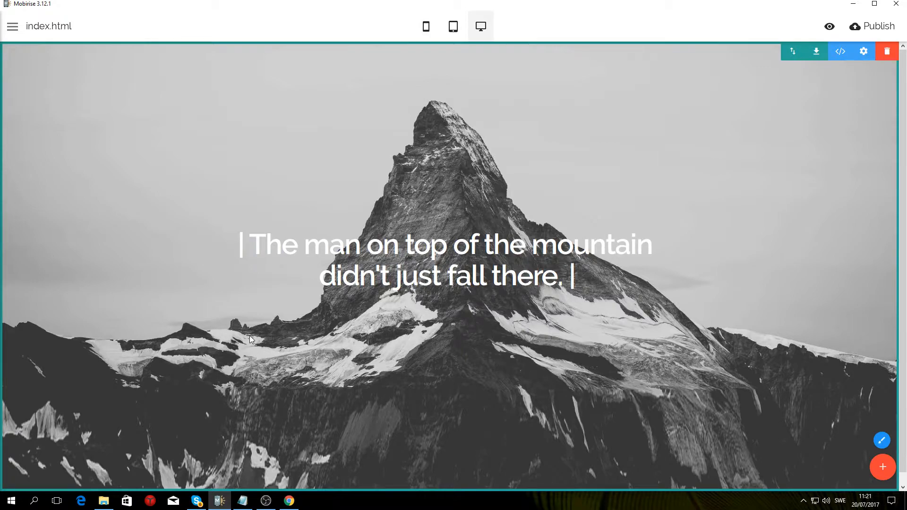
scroll(251, 335, "down", 1)
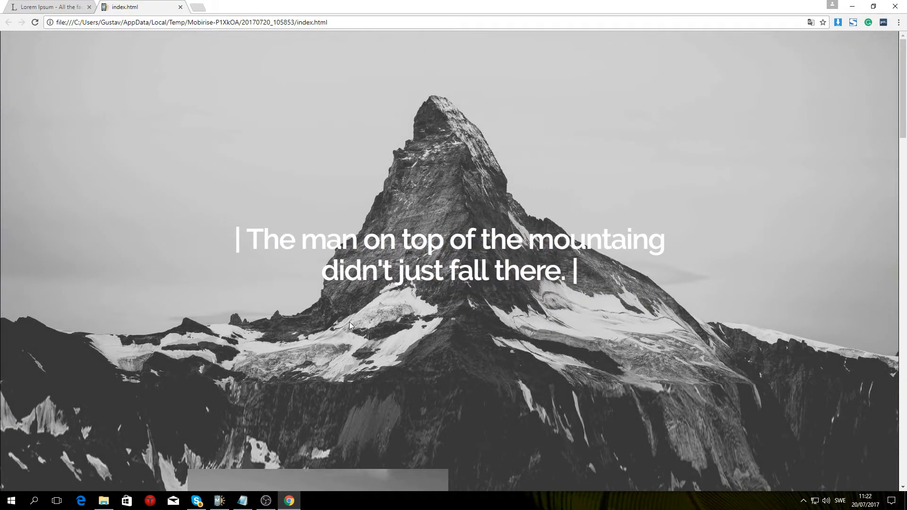
- Check the welcome section on the reference page, switch to Mobirise and add a Solid Color Intro with Image block below the intro
scroll(350, 322, "down", 5)
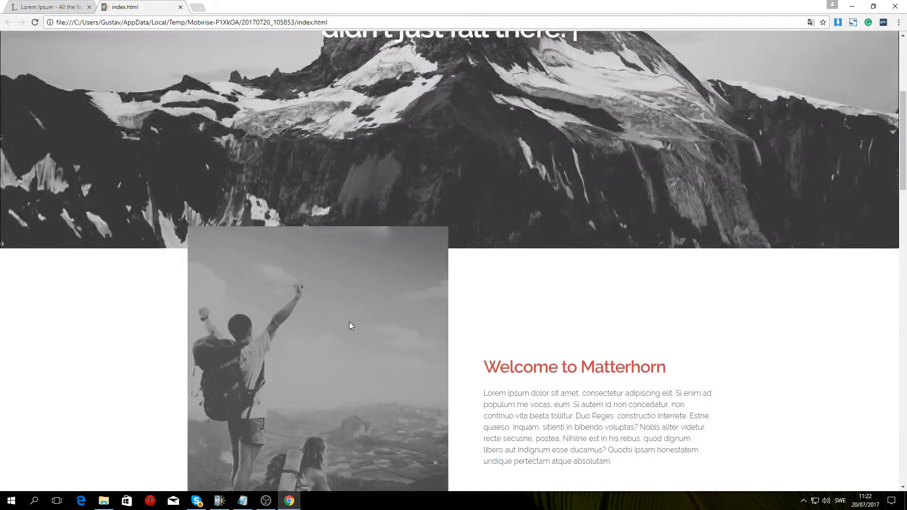
scroll(349, 322, "down", 3)
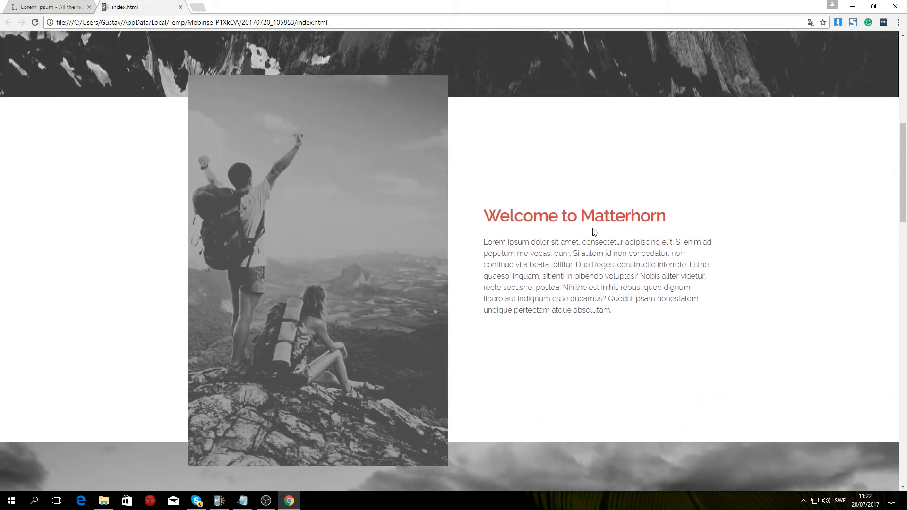
left_click(219, 501)
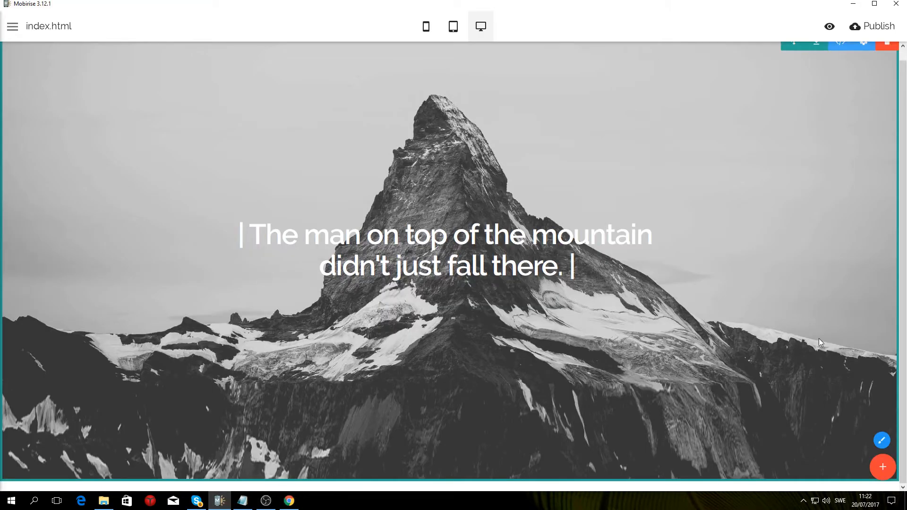
left_click(886, 469)
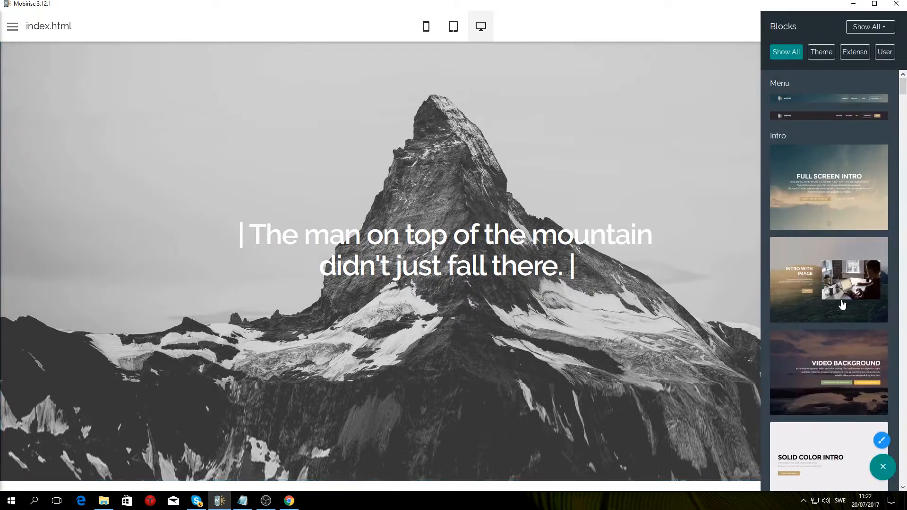
scroll(837, 292, "down", 5)
scroll(838, 292, "down", 2)
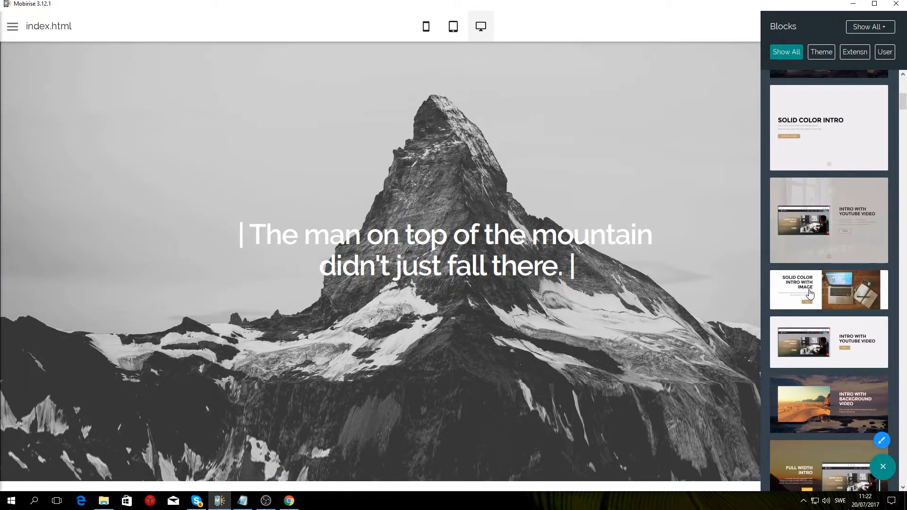
left_click(824, 292)
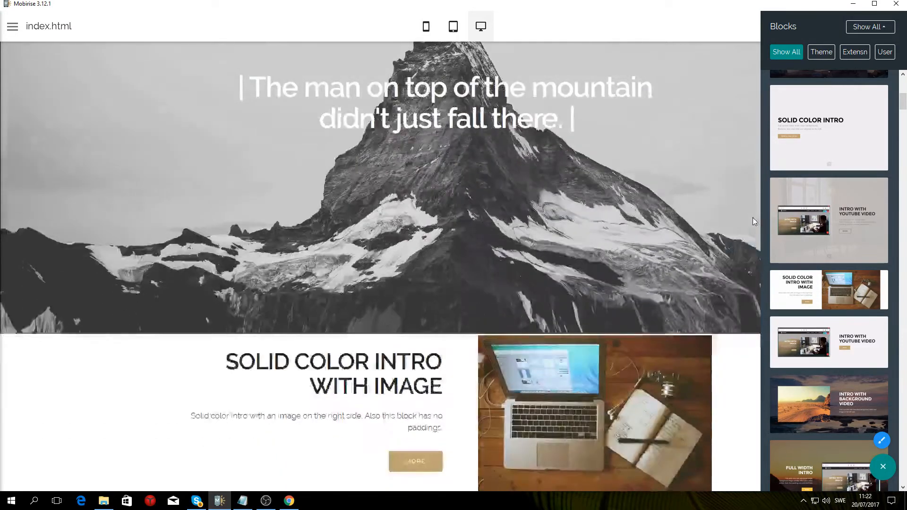
left_click(203, 407)
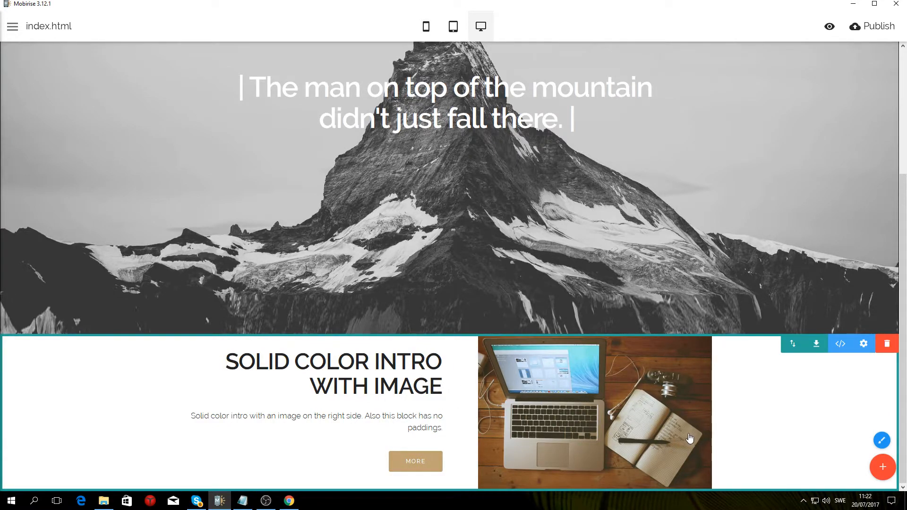
- Set the new block's media to the left side and hide its buttons
left_click(863, 345)
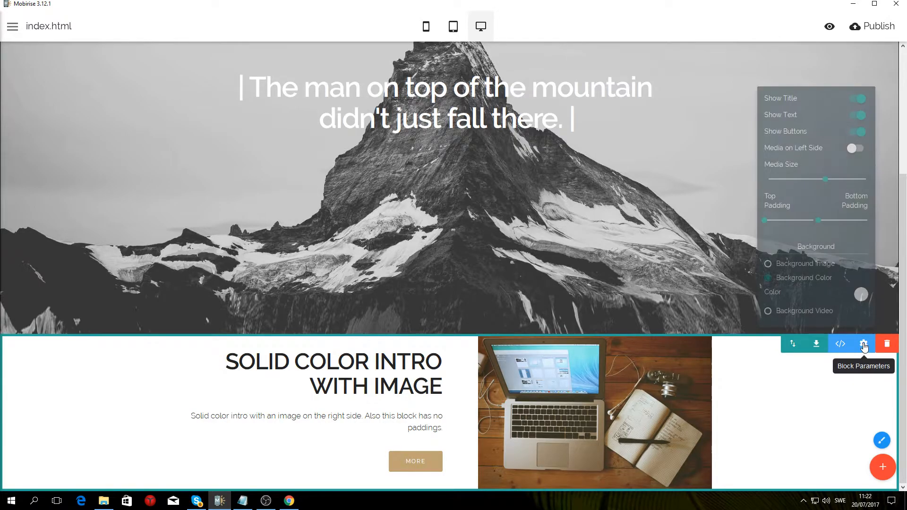
left_click(855, 148)
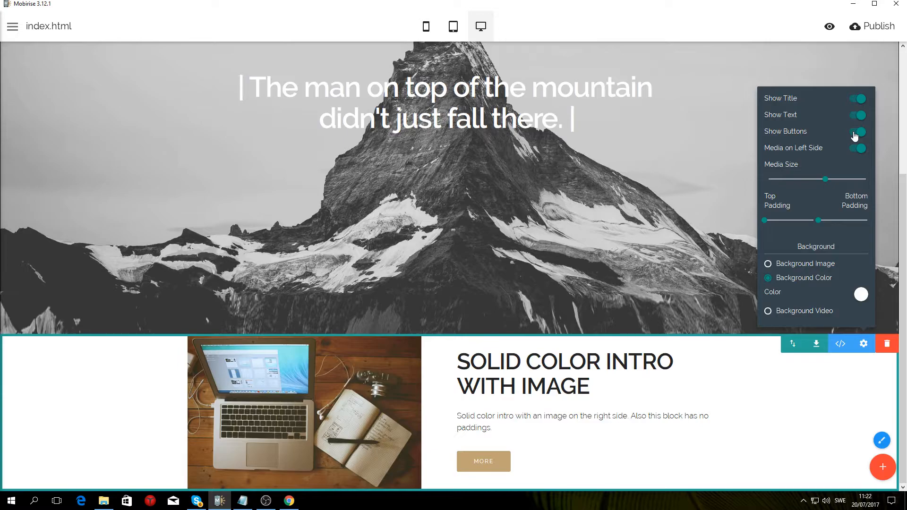
left_click(854, 134)
left_click(644, 443)
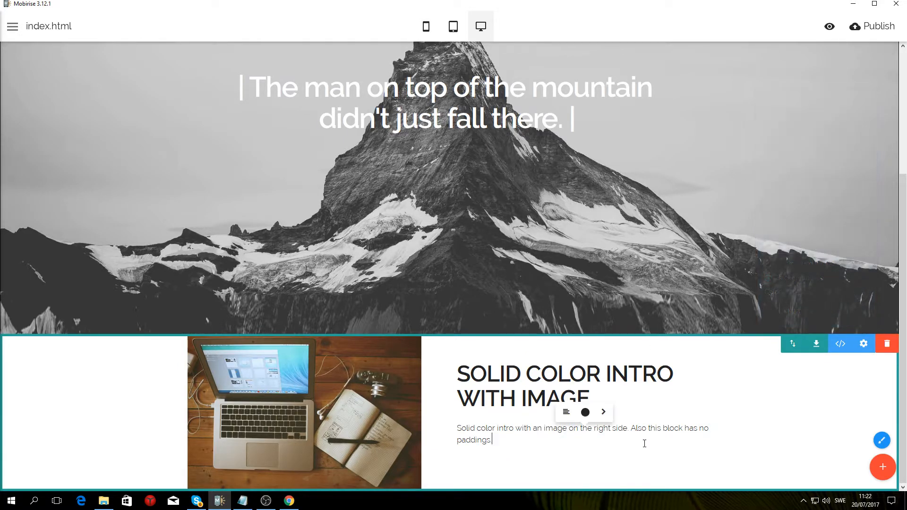
- Replace the new block's title with "Welcome to Matterhorn"
left_click_drag(591, 399, 457, 355)
key("Delete")
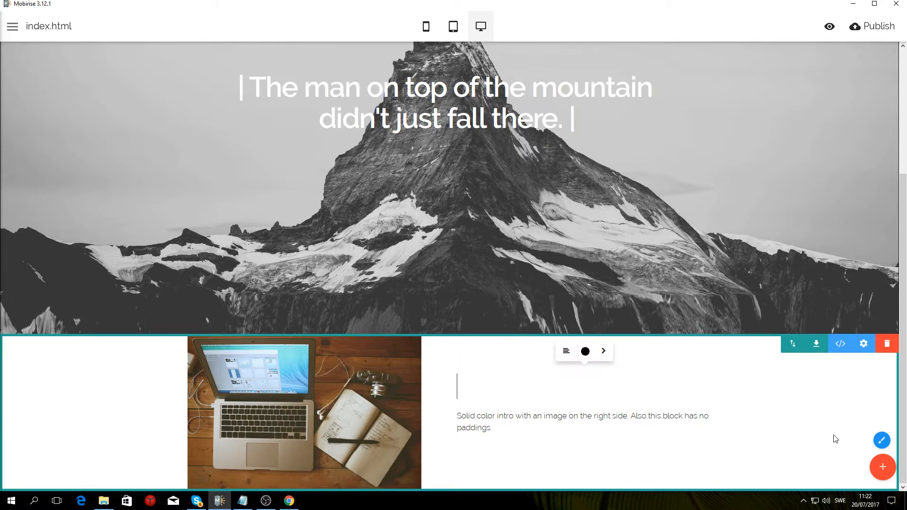
type("Welcome ")
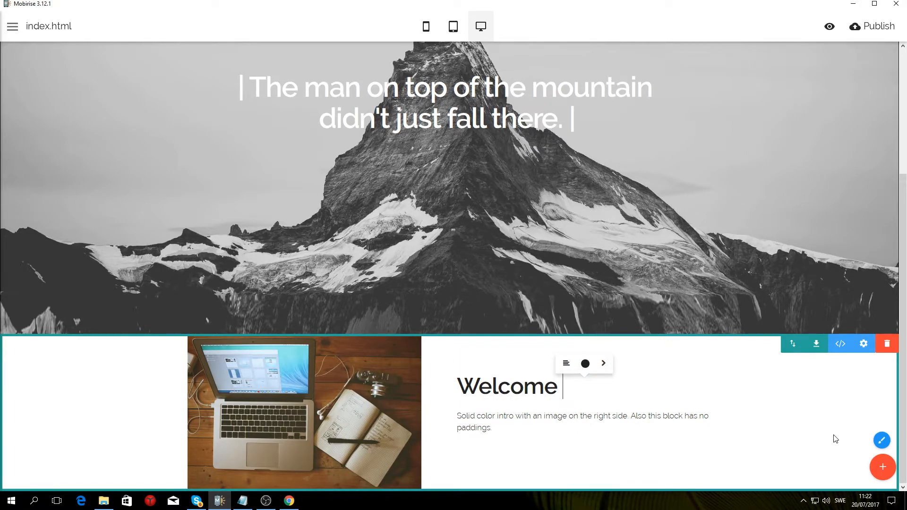
type("to Matte")
key("BackSpace")
type("terhorn")
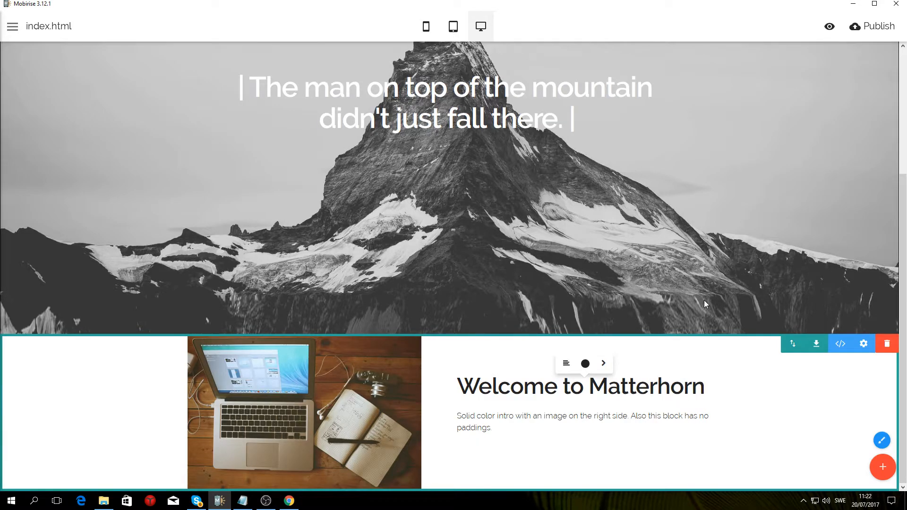
- Set the font size of the "Welcome to Matterhorn" title to 36
left_click(603, 363)
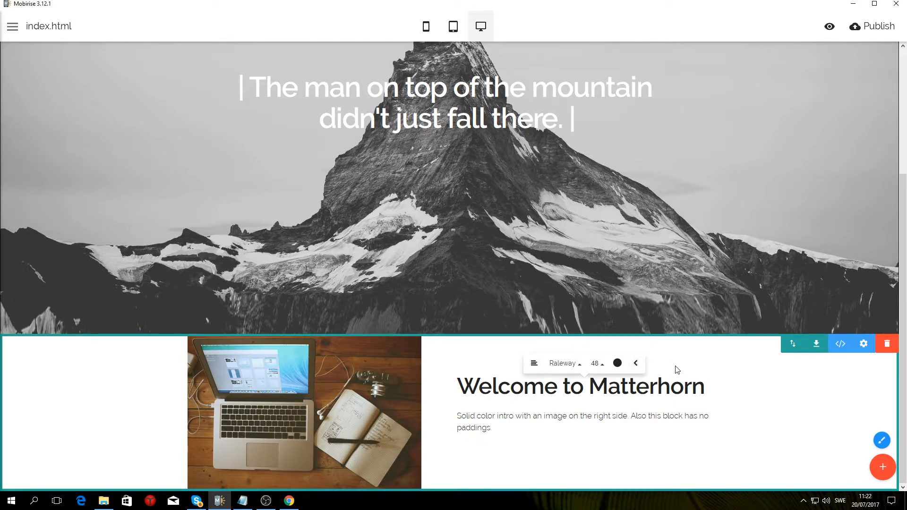
left_click(441, 119)
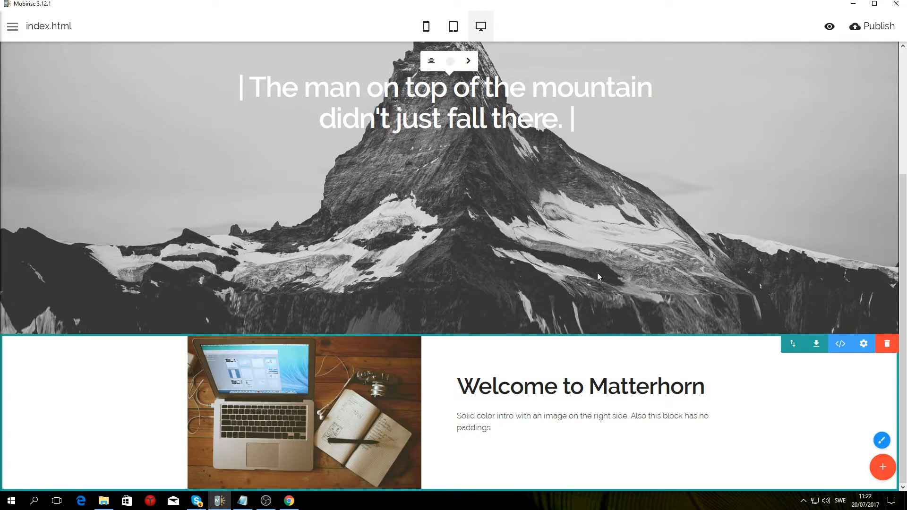
left_click(657, 395)
left_click(603, 363)
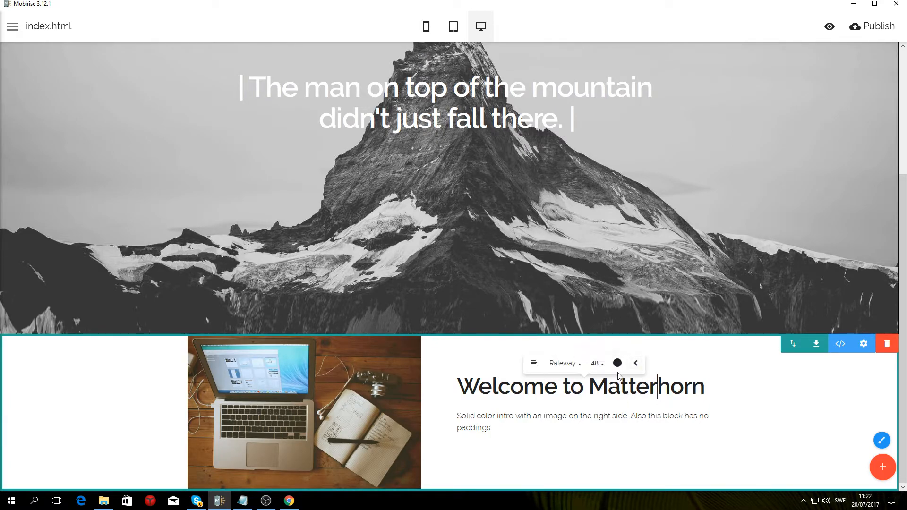
left_click(604, 363)
scroll(618, 307, "down", 4)
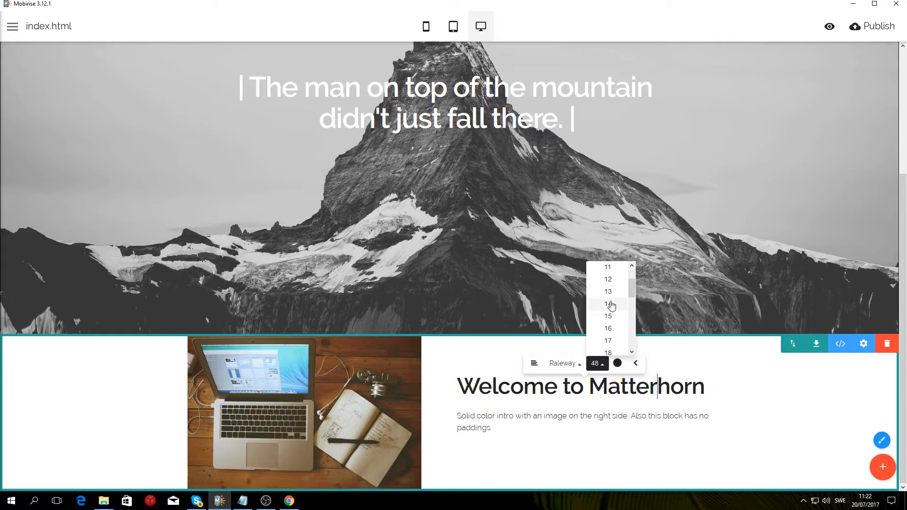
scroll(620, 313, "down", 3)
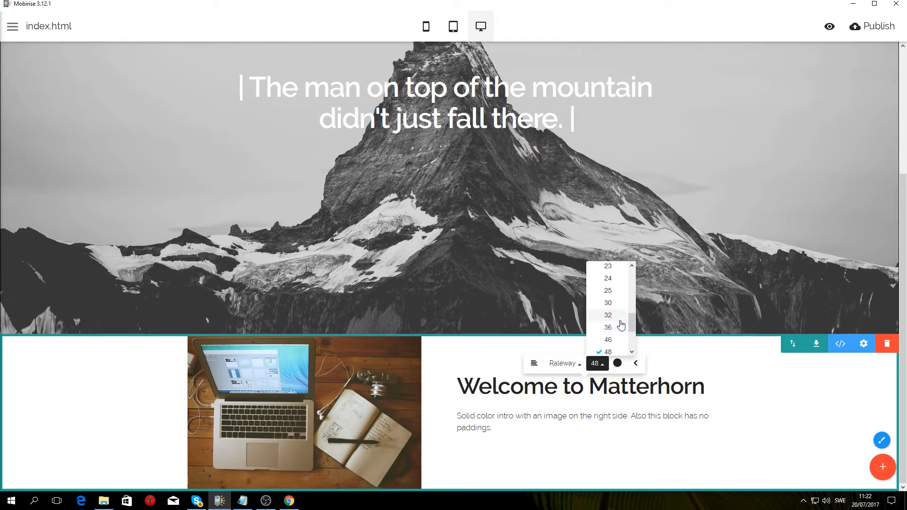
left_click(618, 327)
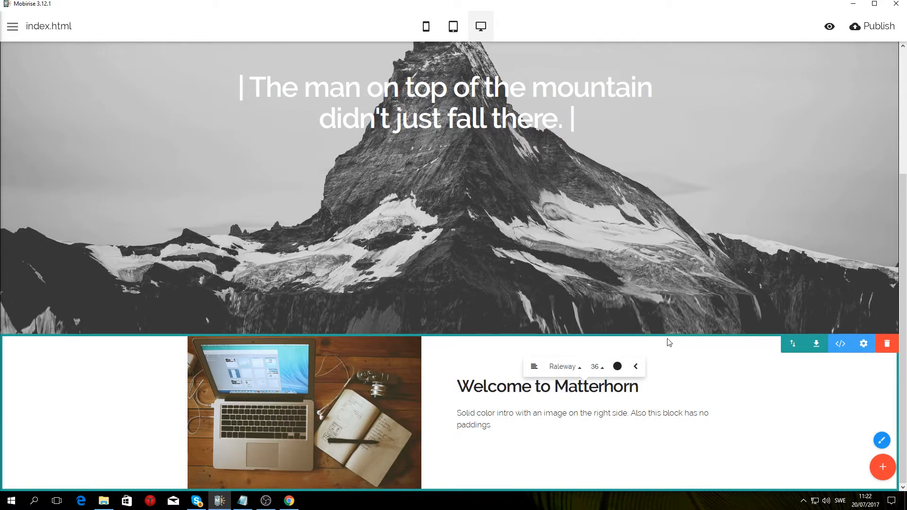
- Change the colour of the "Welcome to Matterhorn" title to red
left_click(709, 378)
left_click(592, 386)
left_click(617, 366)
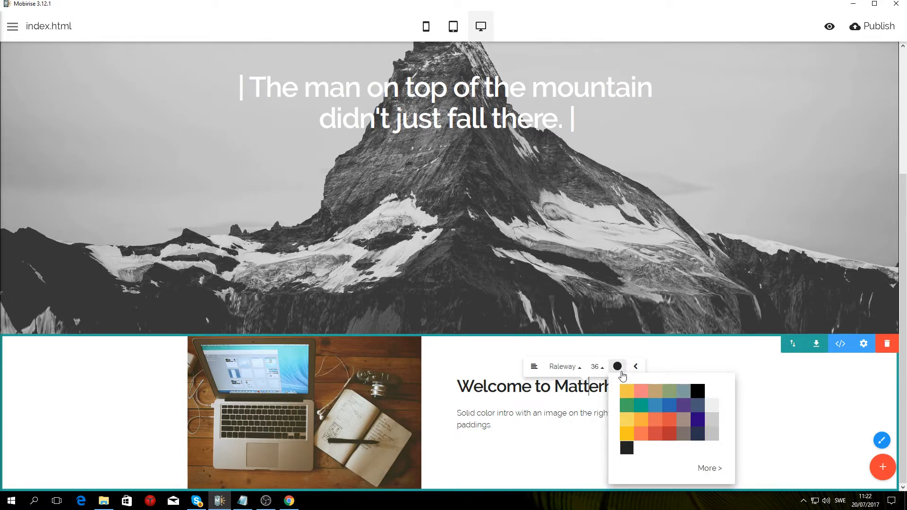
left_click(656, 439)
left_click(530, 418)
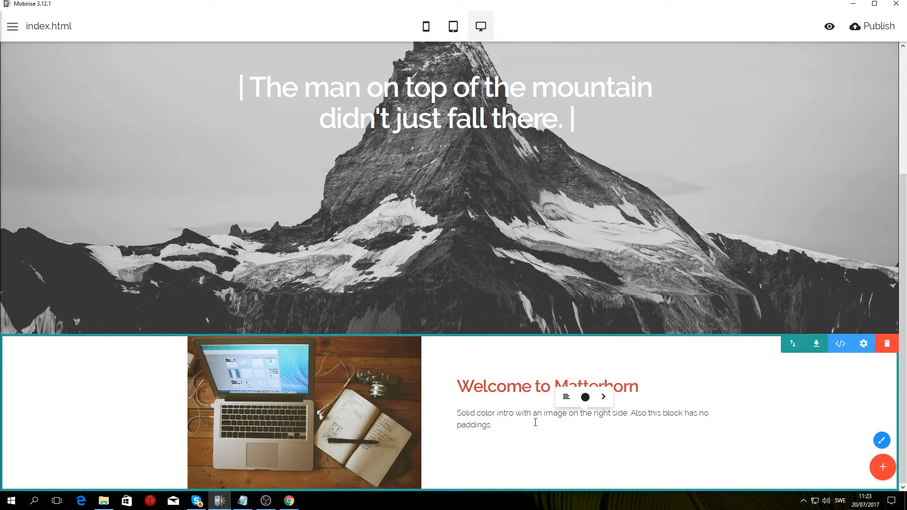
- Switch to Chrome and examine the paragraph under the welcome heading on the reference page
left_click(298, 504)
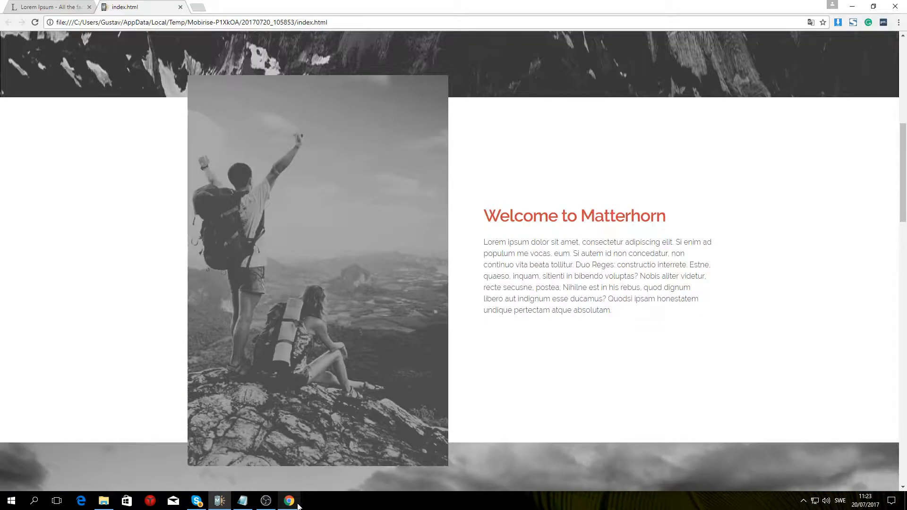
left_click_drag(613, 312, 482, 241)
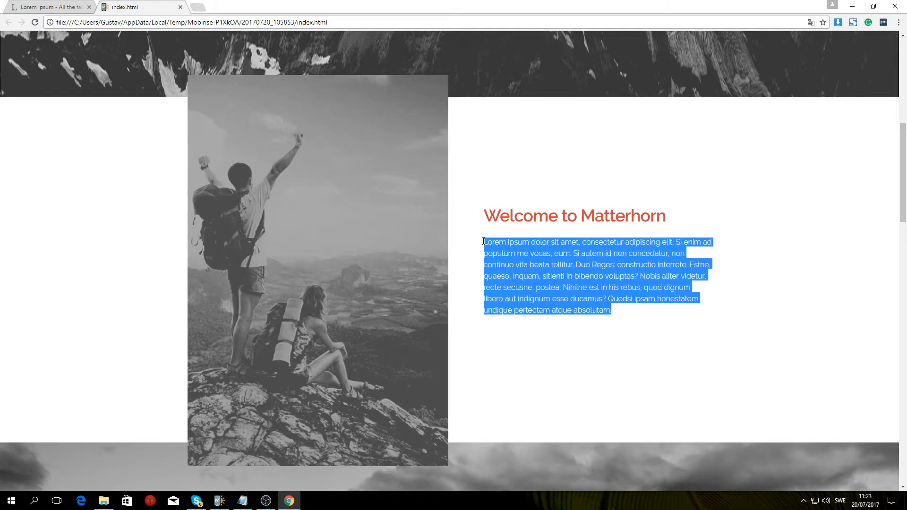
left_click(562, 263)
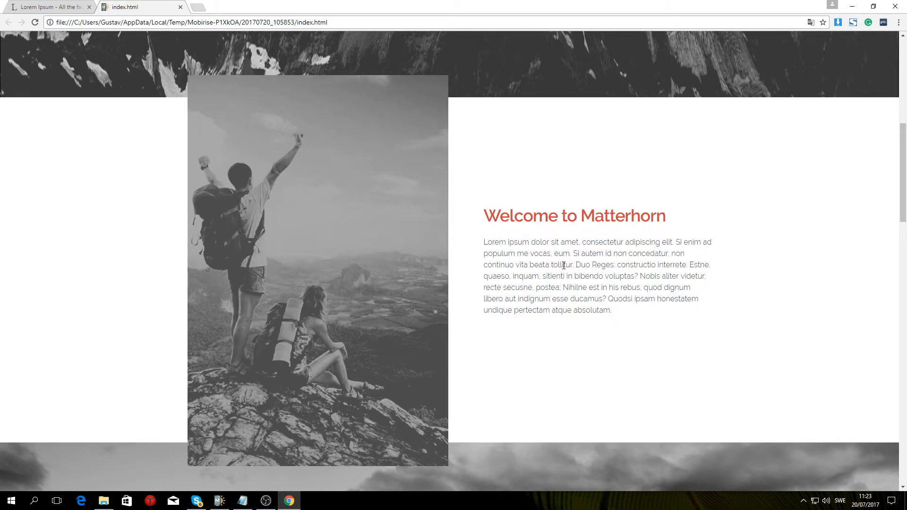
left_click_drag(621, 320, 428, 248)
left_click(428, 248)
- On the open lipsum.com page, copy the "What is Lorem Ipsum?" paragraph from its start through "remaining essentially unchanged."
left_click(55, 7)
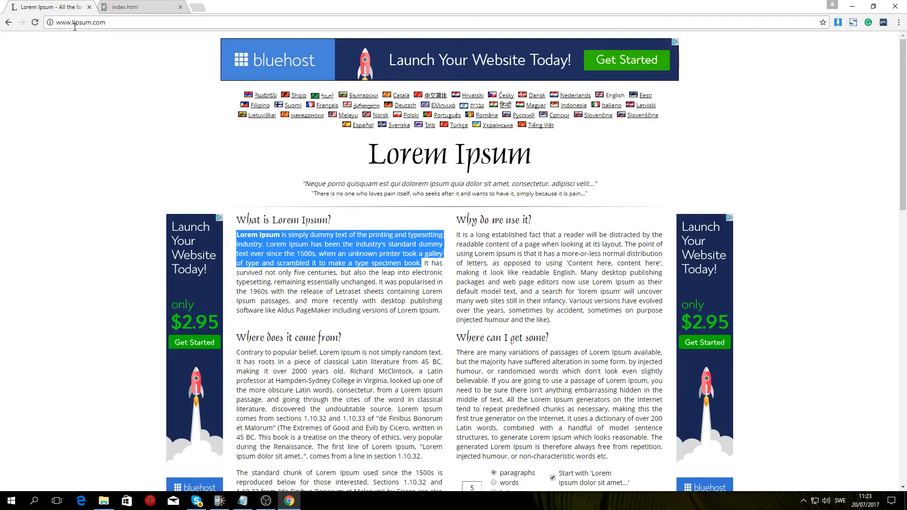
scroll(396, 243, "down", 2)
left_click(412, 222)
scroll(403, 232, "down", 3)
scroll(403, 232, "up", 4)
scroll(404, 235, "up", 1)
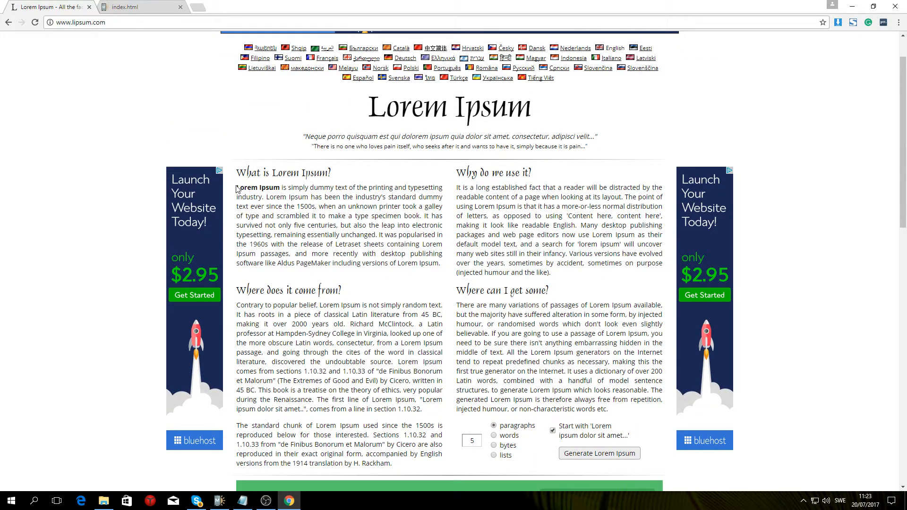
left_click_drag(237, 186, 376, 233)
key("ctrl+c")
right_click(353, 208)
left_click(370, 215)
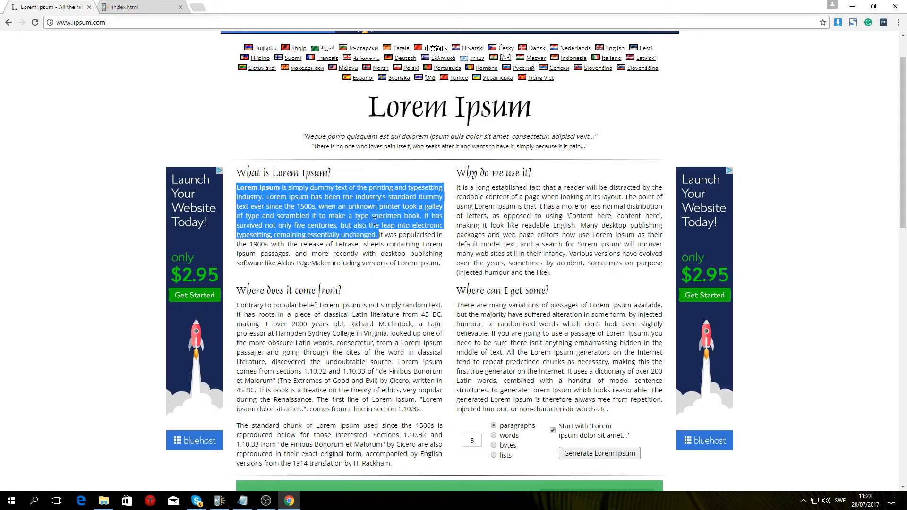
- Switch back to Mobirise and replace the welcome block's placeholder paragraph with the copied Lorem Ipsum text
left_click(220, 500)
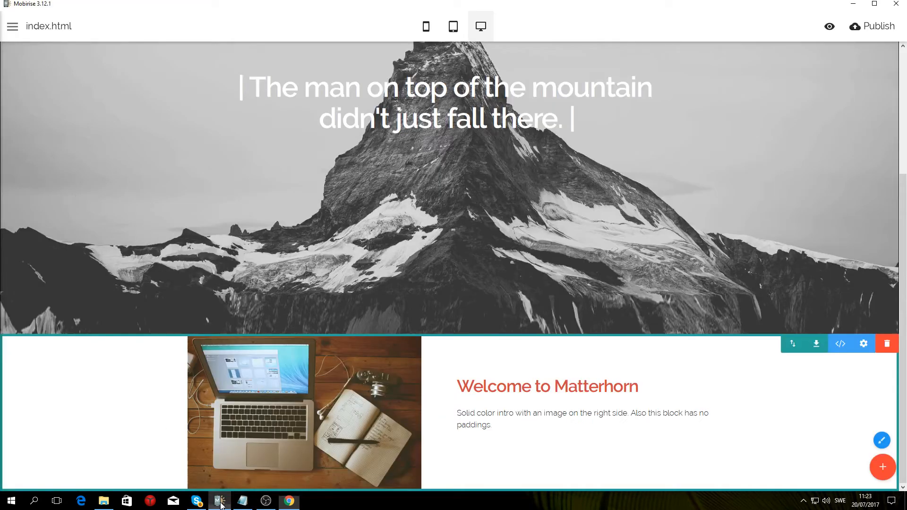
left_click(485, 427)
triple_click(485, 427)
key("ctrl+v")
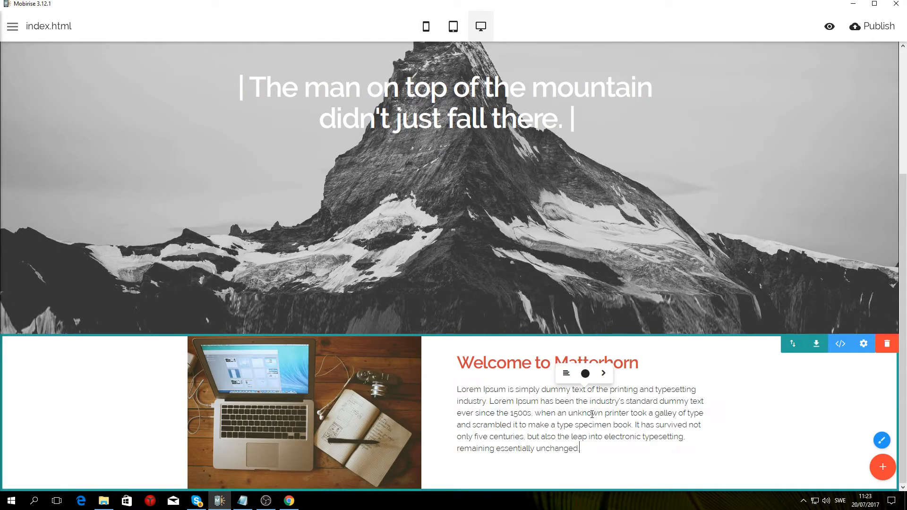
left_click(430, 368)
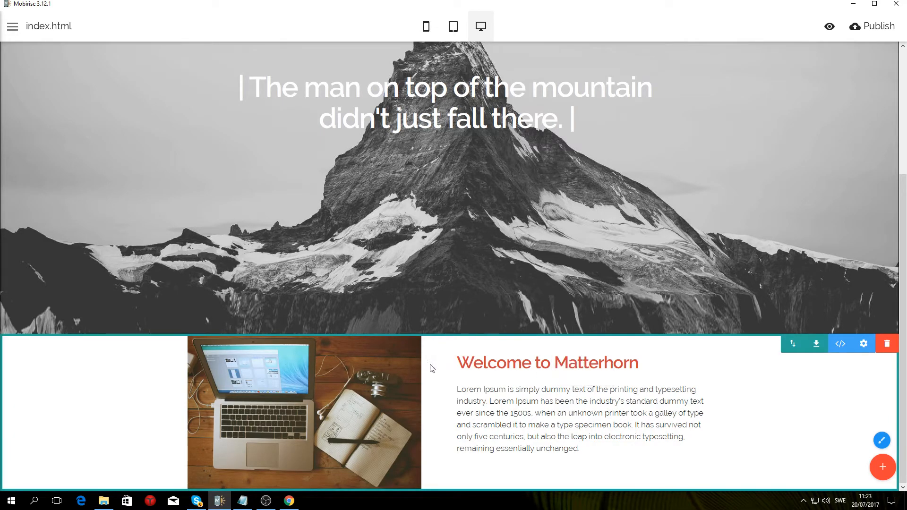
- Replace the welcome block's laptop image with 2.jpg from the Matterhorn folder on the computer and check the result
left_click(296, 398)
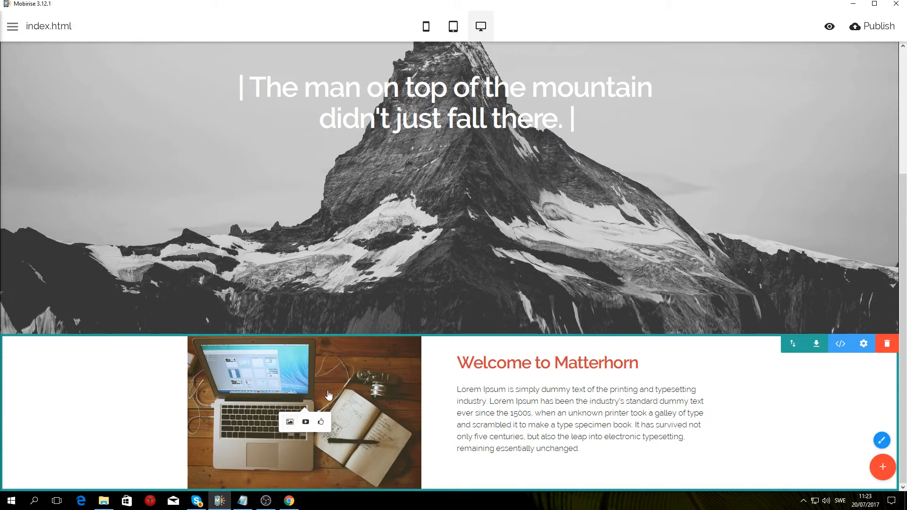
left_click(289, 421)
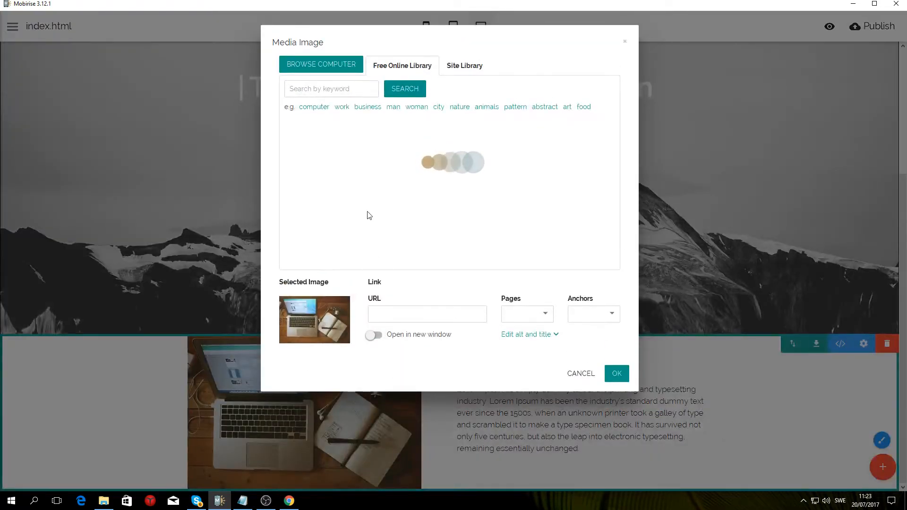
left_click(322, 64)
left_click(168, 92)
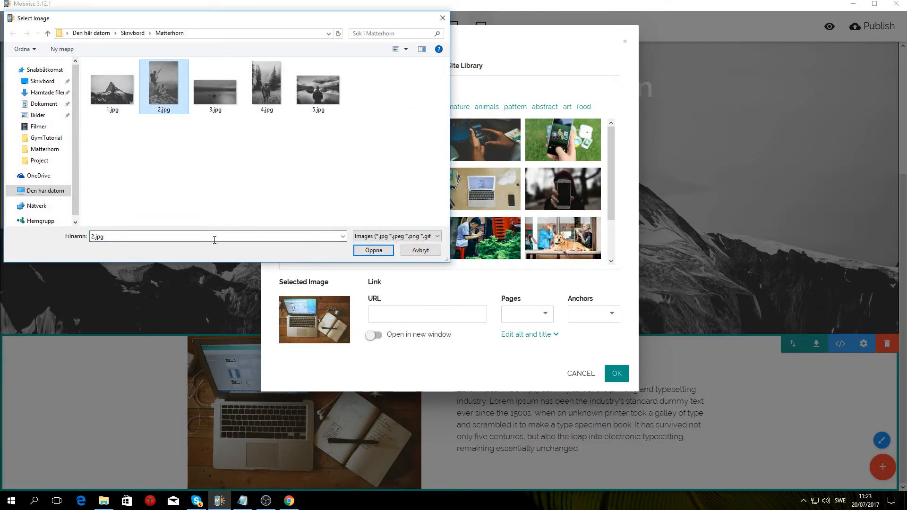
left_click(372, 250)
left_click(615, 427)
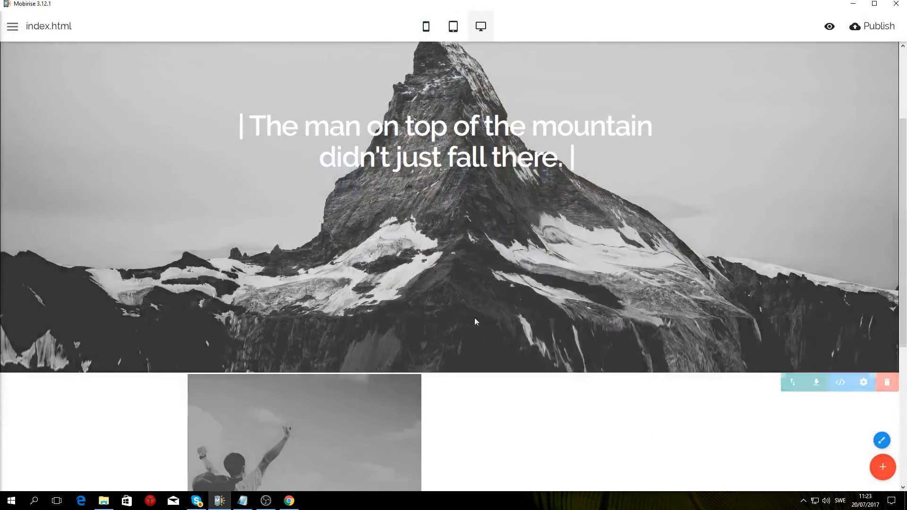
scroll(348, 371, "down", 5)
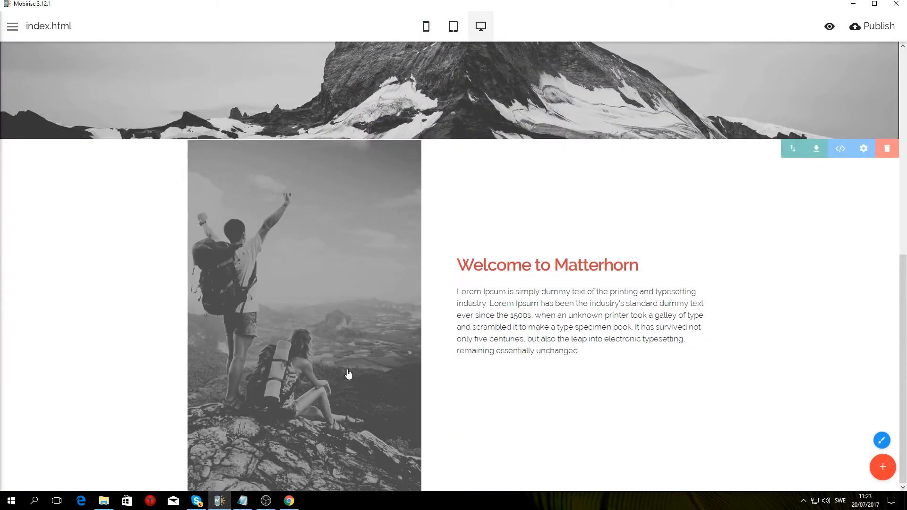
- Switch to Chrome, examine the welcome section's image size on the reference page, and return to Mobirise
left_click(289, 500)
left_click(127, 8)
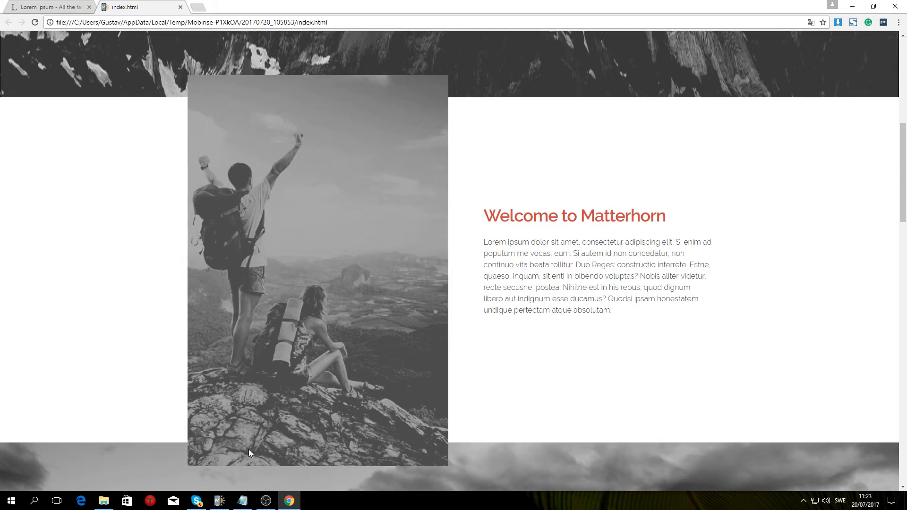
left_click(219, 501)
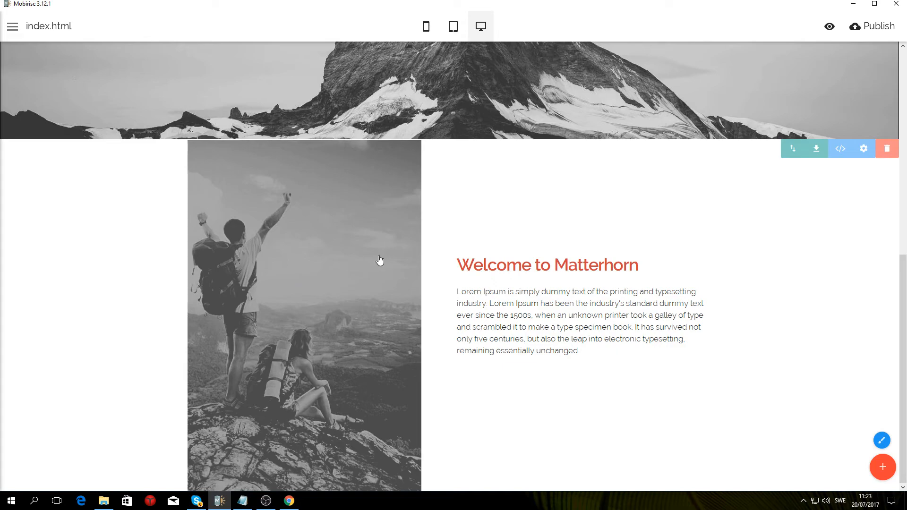
- Increase the welcome block's Media Size slightly to match the reference image's width, and review the page from the intro to the welcome block
left_click(864, 149)
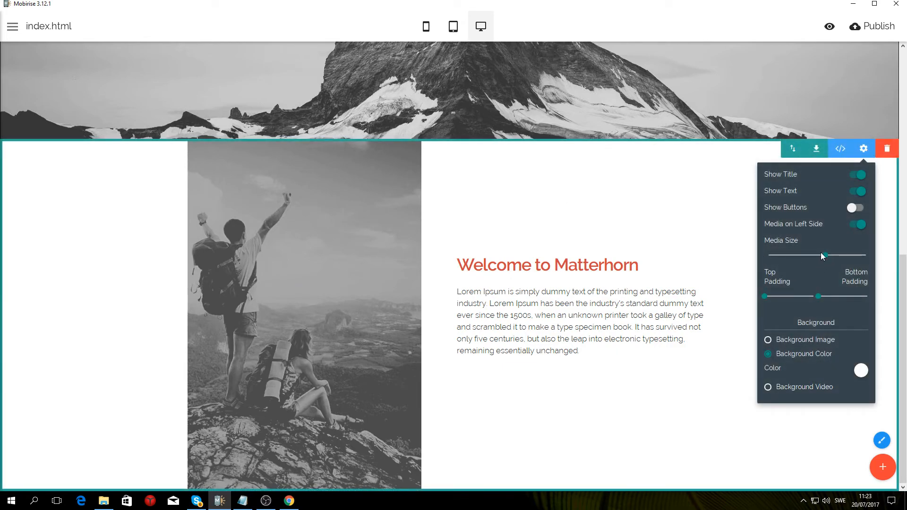
left_click_drag(824, 255, 834, 256)
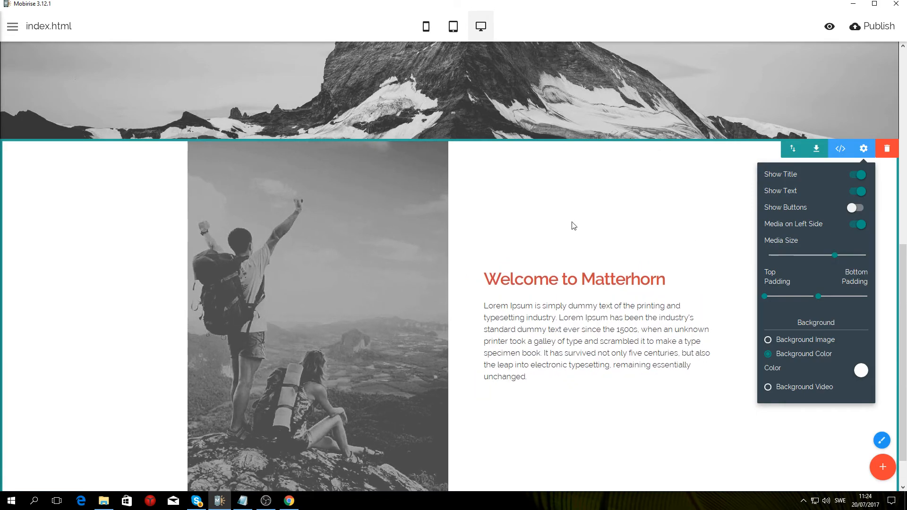
left_click(556, 217)
scroll(533, 229, "down", 1)
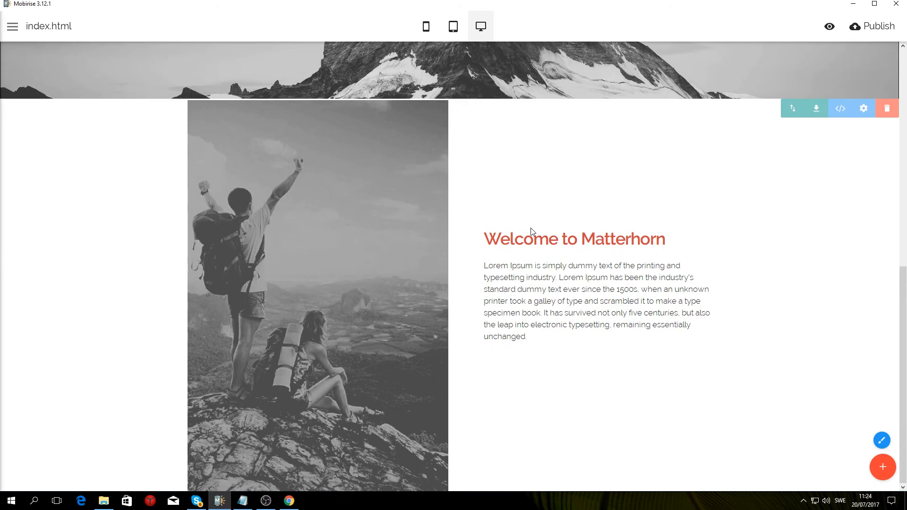
scroll(531, 229, "up", 3)
scroll(531, 229, "down", 3)
scroll(530, 229, "up", 5)
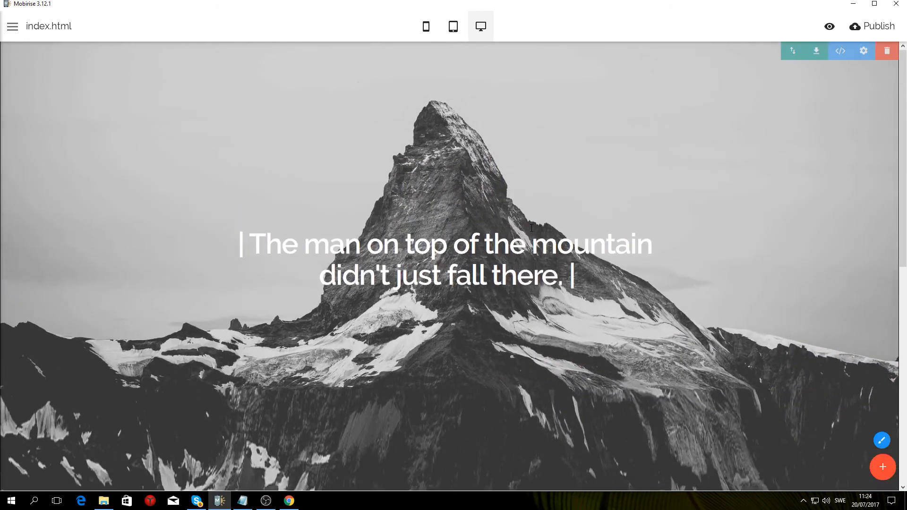
scroll(532, 230, "down", 3)
scroll(532, 232, "down", 3)
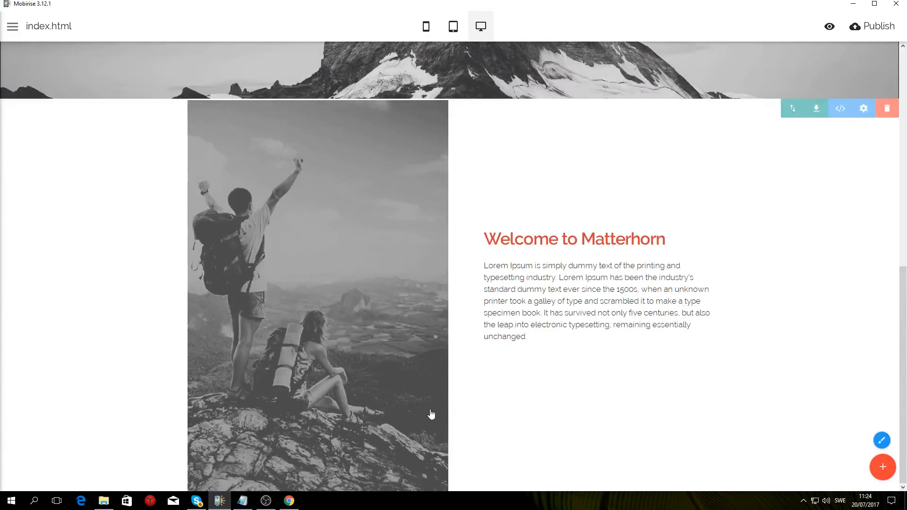